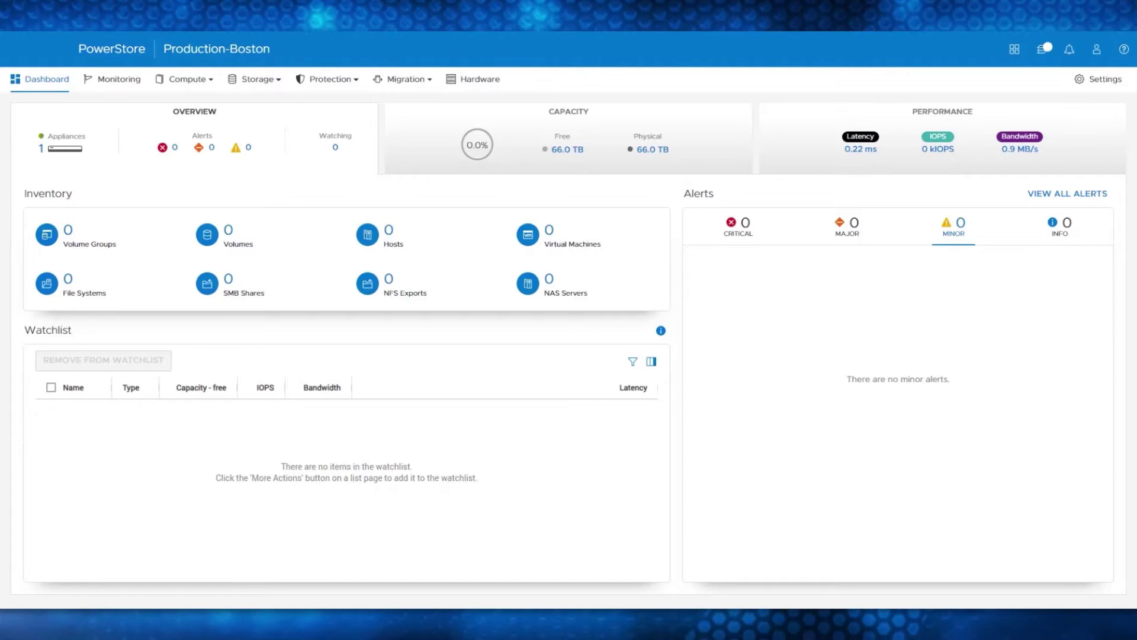
Review the File Mobility network IPs in Settings, then go to Migration > Import External Storage
click(1090, 85)
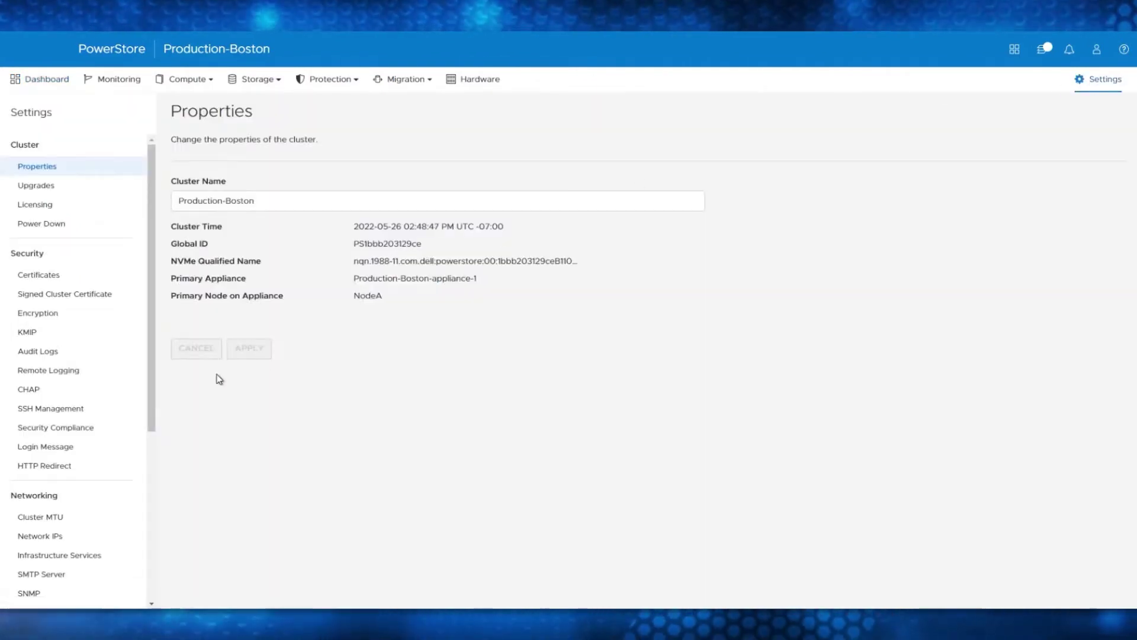
click(59, 536)
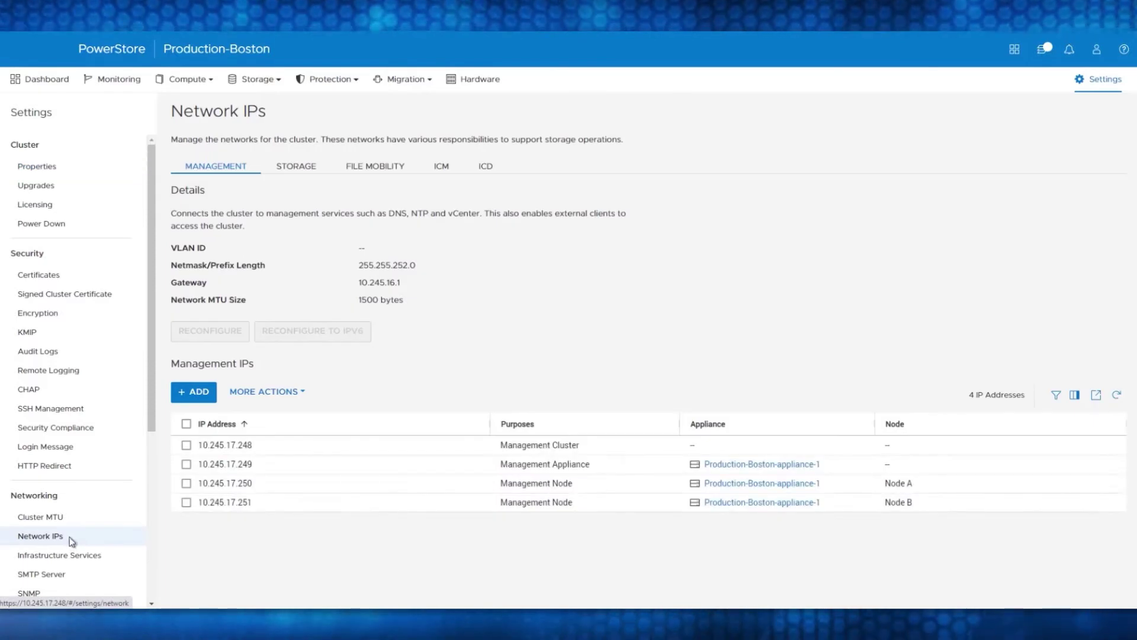
click(379, 167)
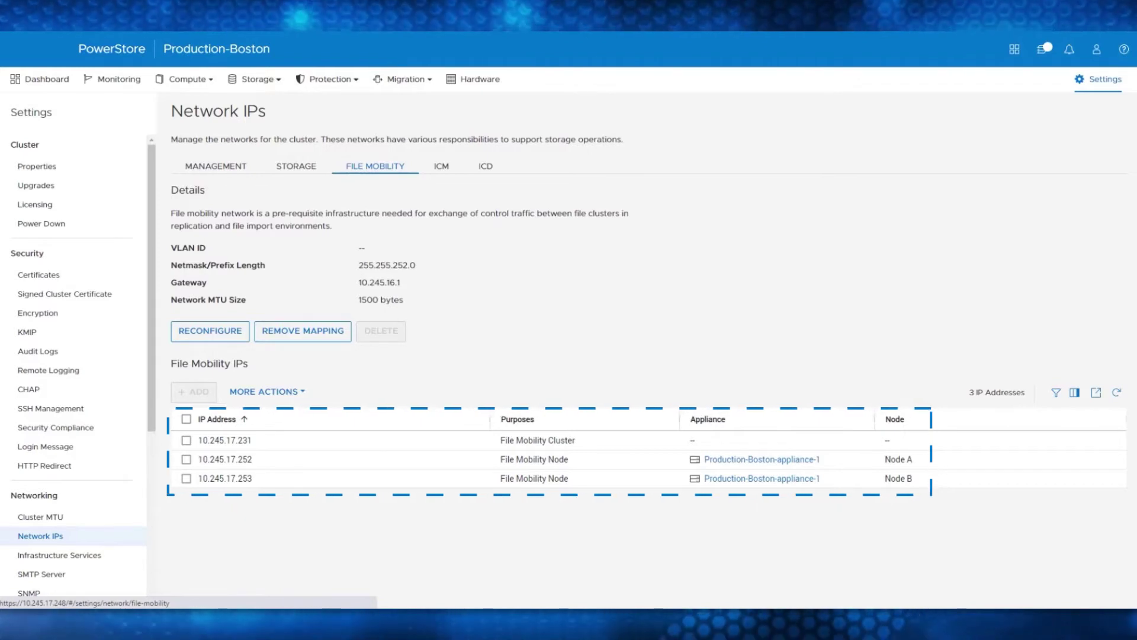
click(412, 88)
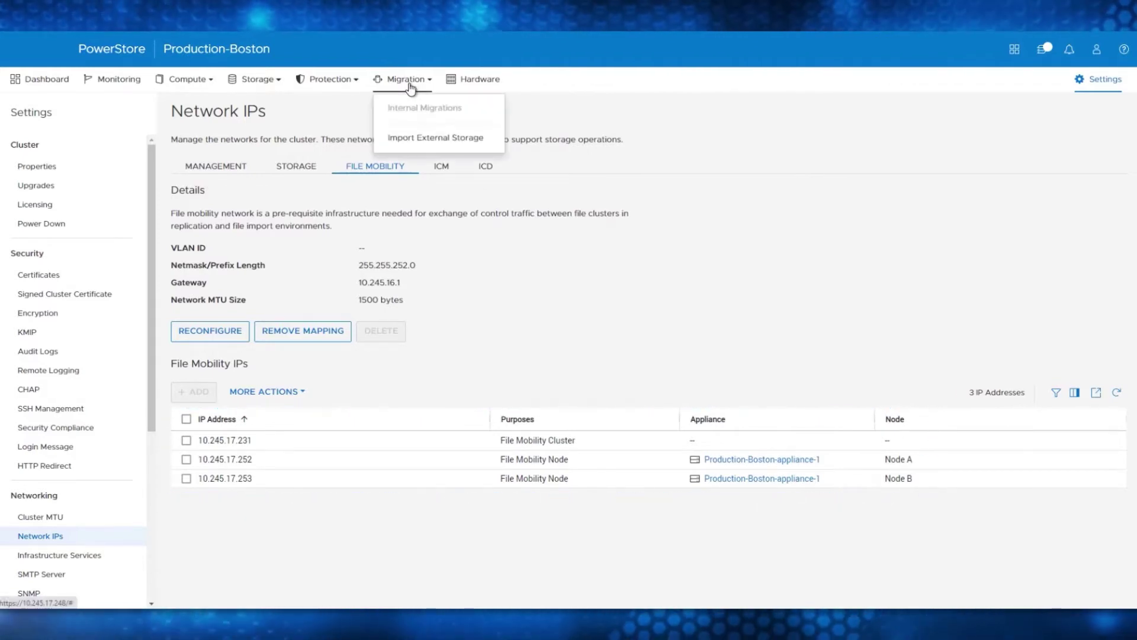
click(436, 139)
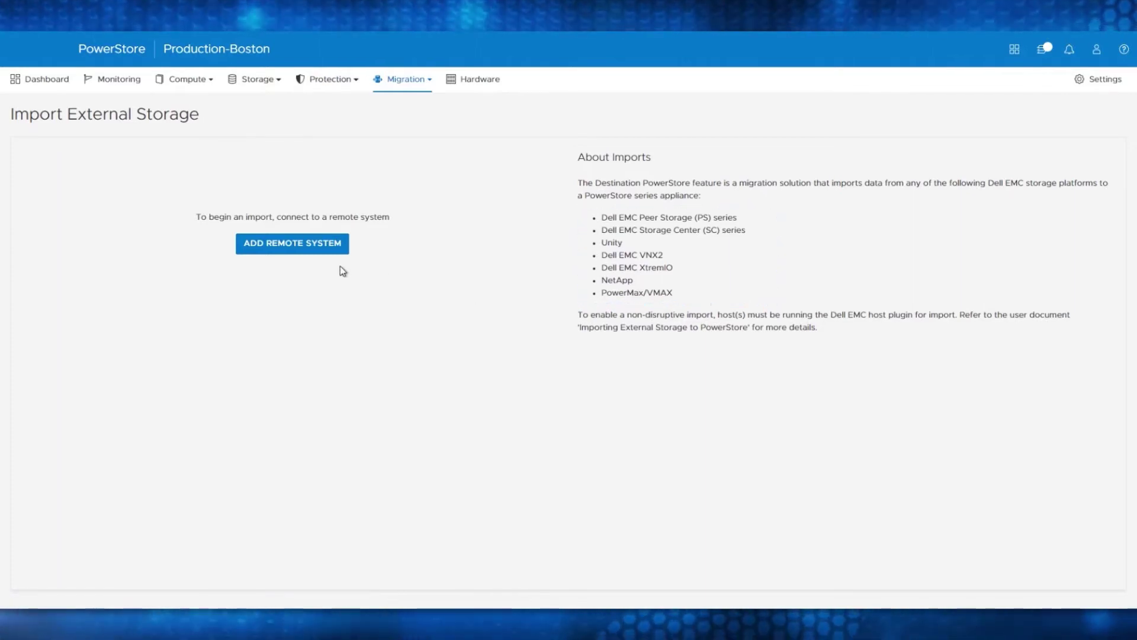
Start a new remote system of type VNX with FILE capability
click(292, 257)
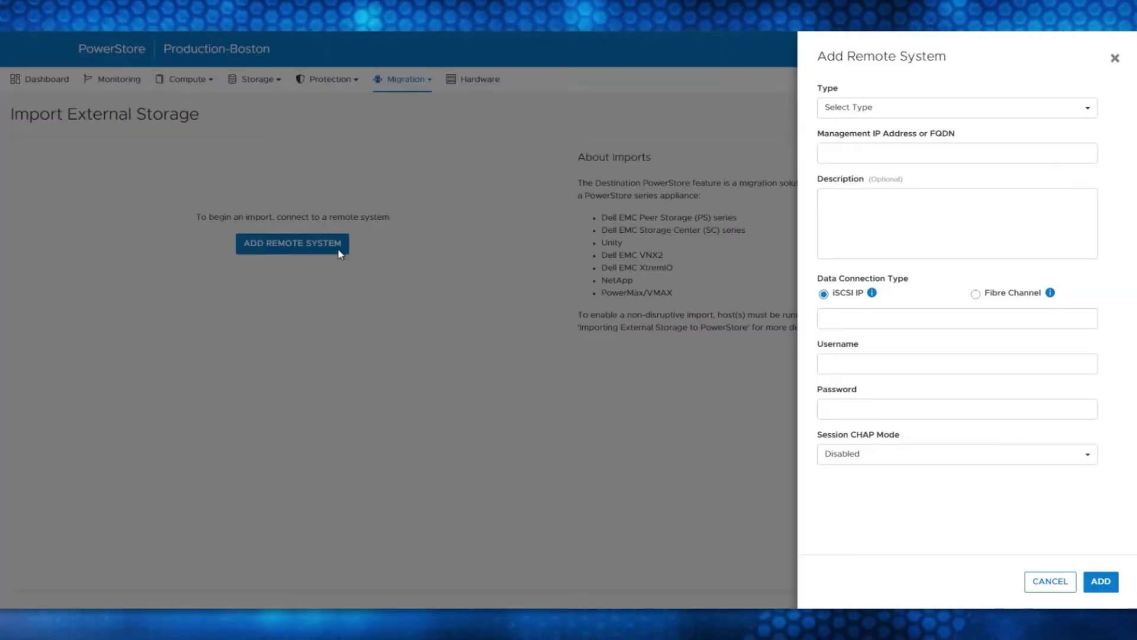
click(881, 112)
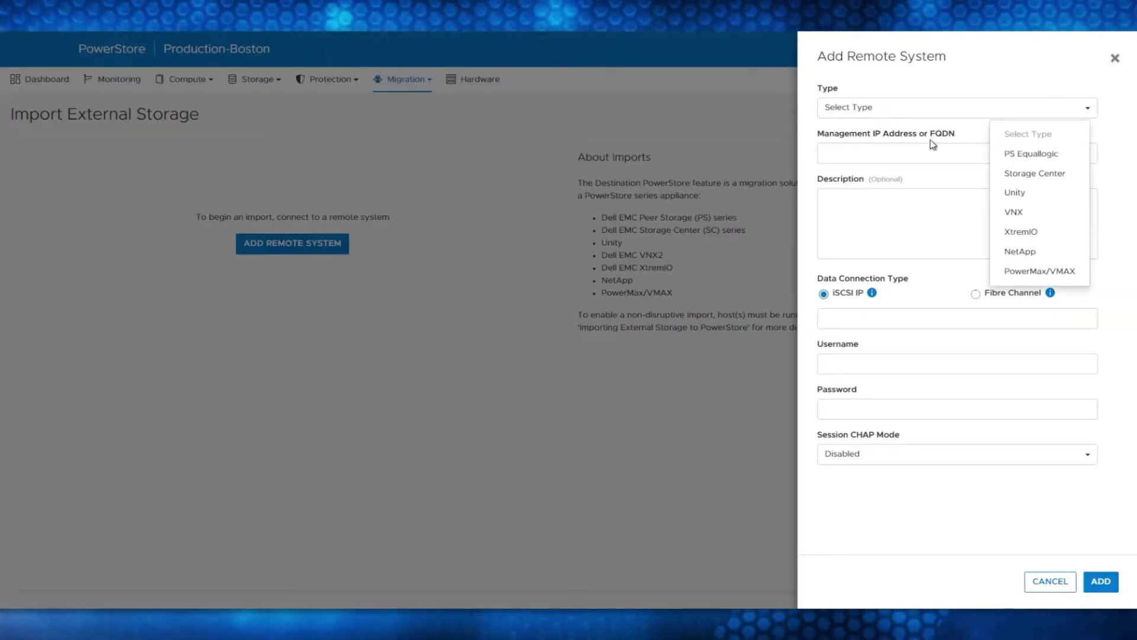
click(1014, 212)
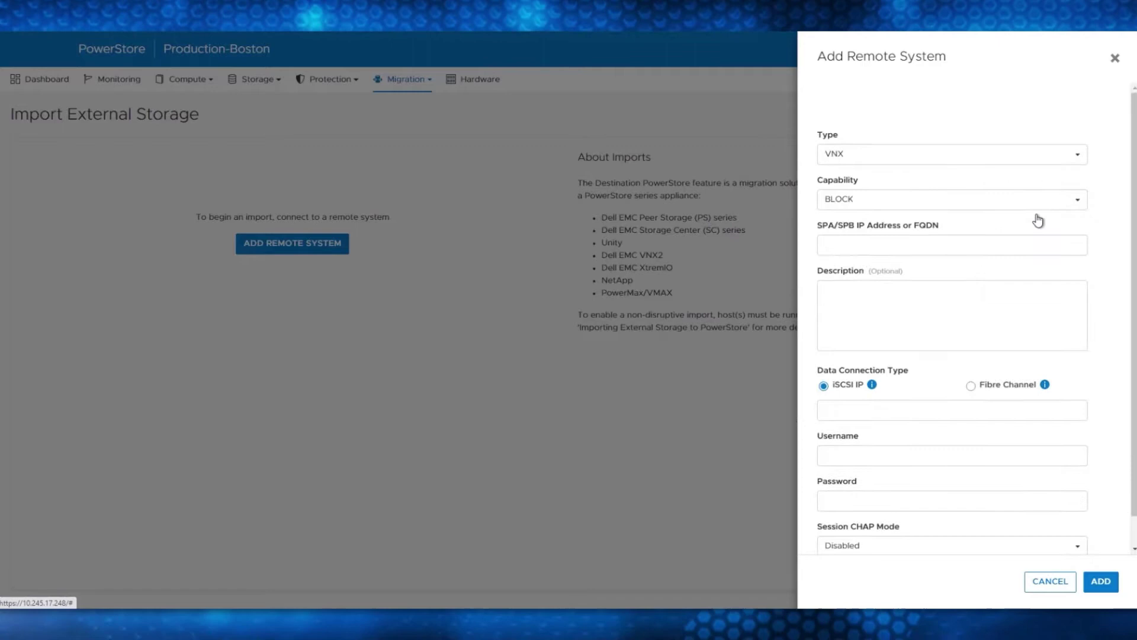
click(925, 204)
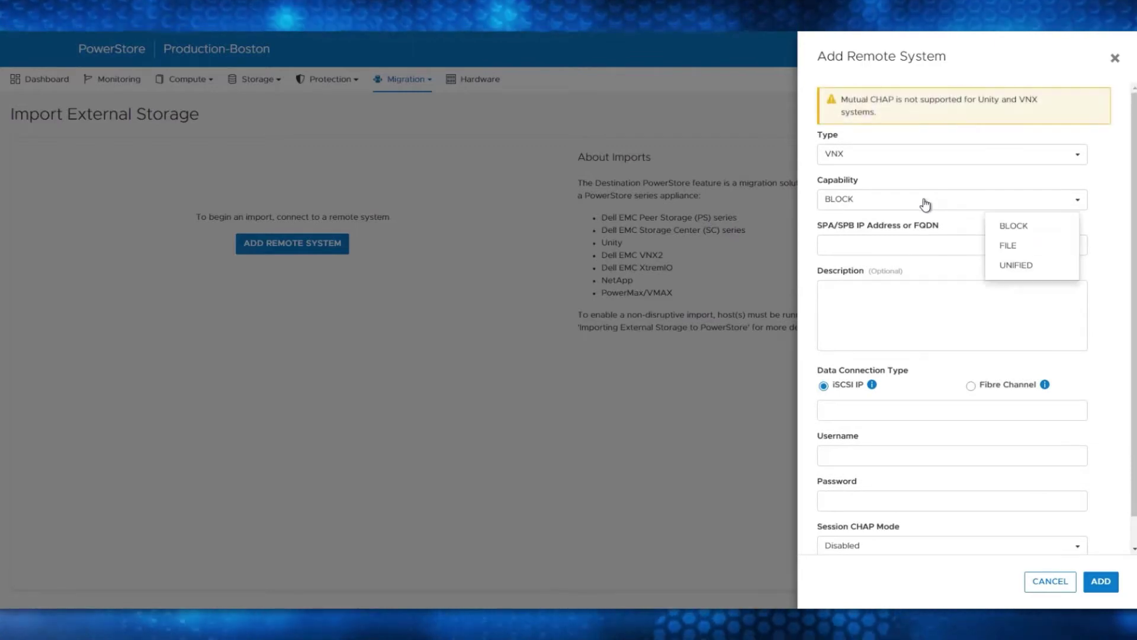
click(1007, 248)
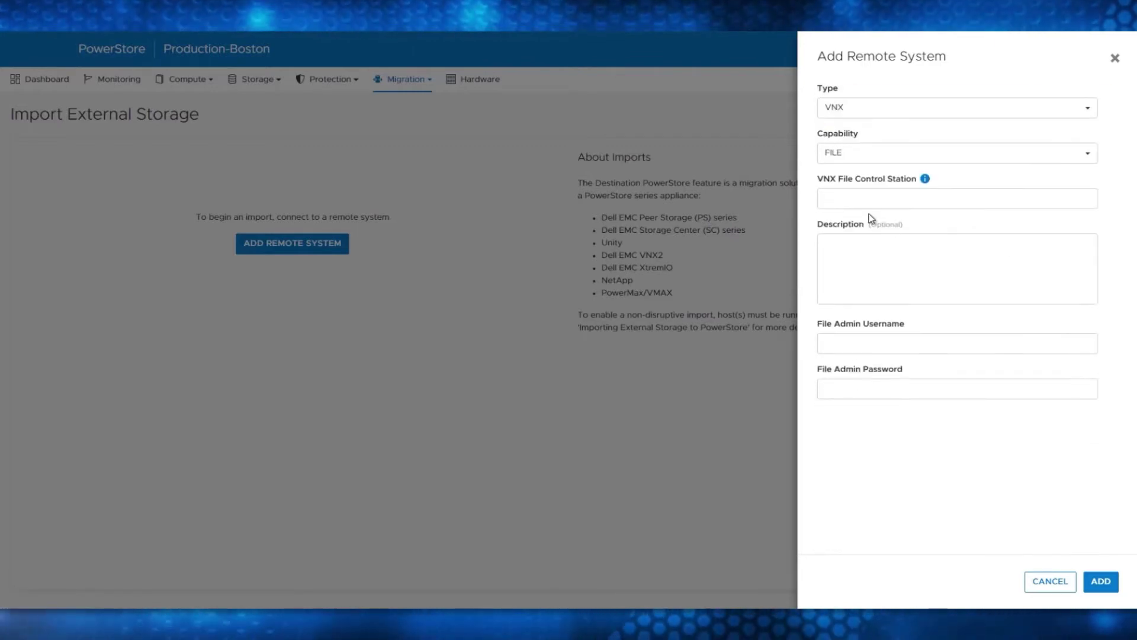
Enter control station 10.245.20.118 with the file admin username and password, and add the system
click(858, 199)
text(10)
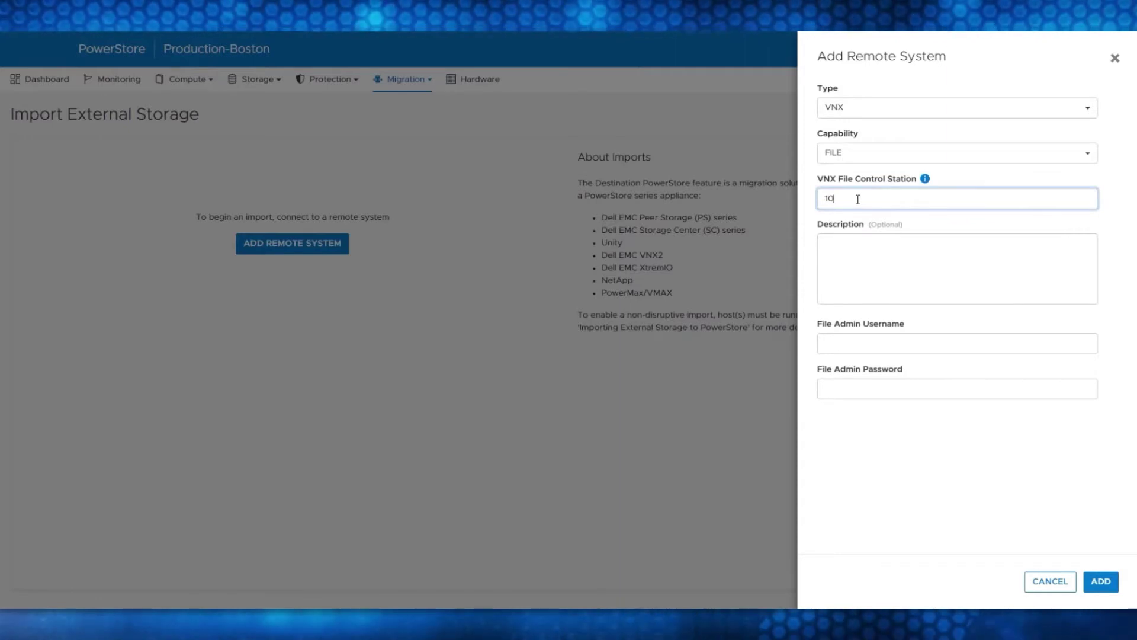
text(.245.)
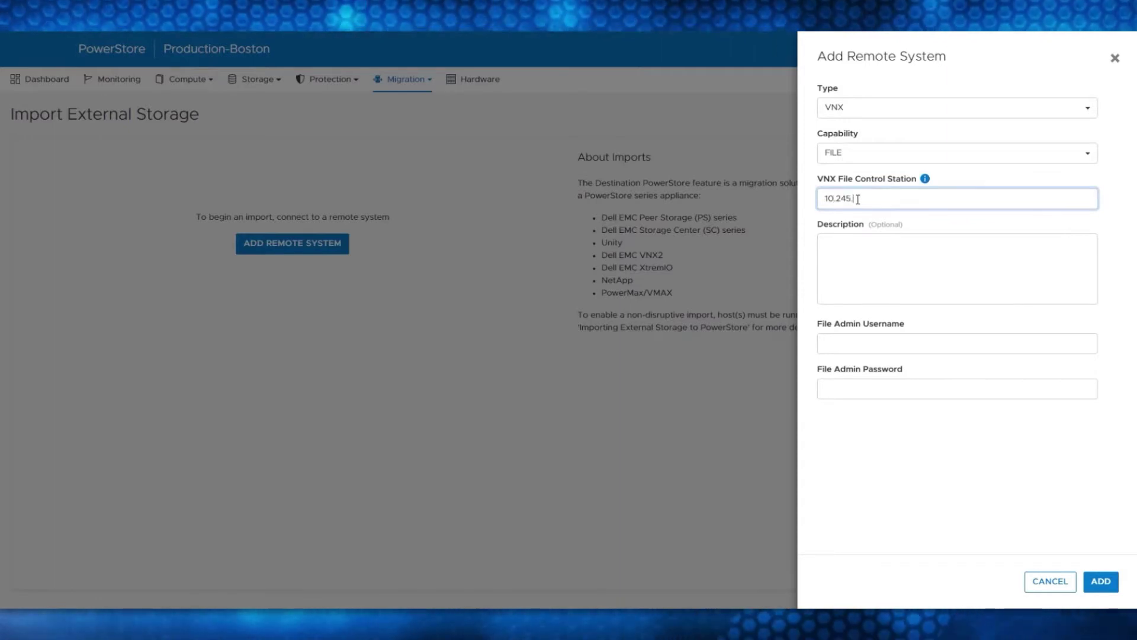
key(Tab)
key(Tab)
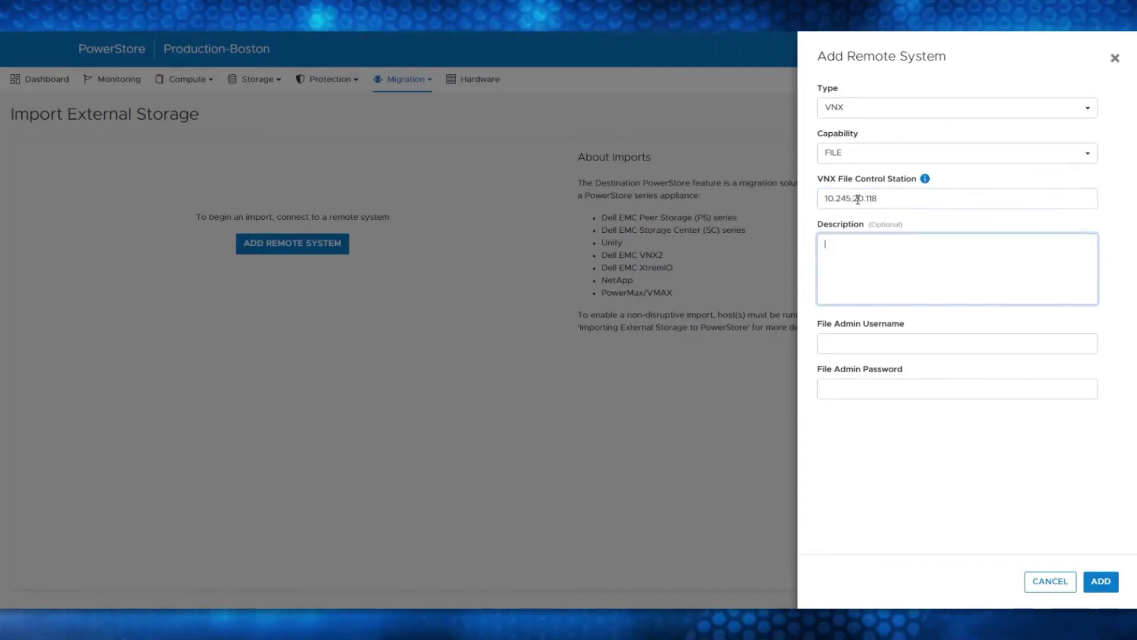
text(nasadmin)
key(Tab)
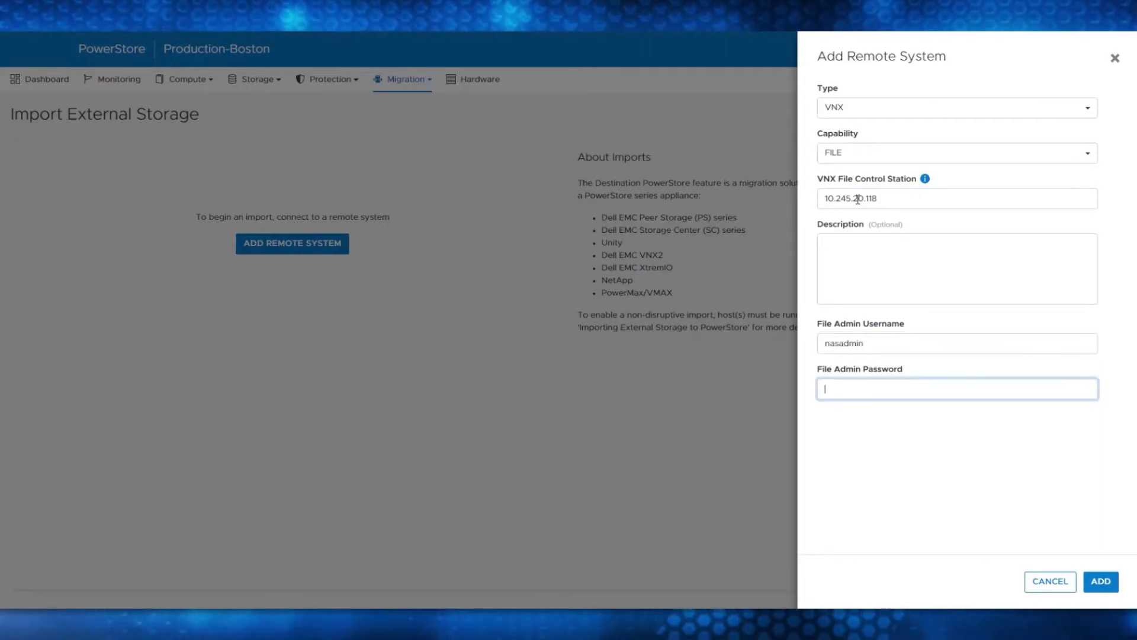
text(nasadmin)
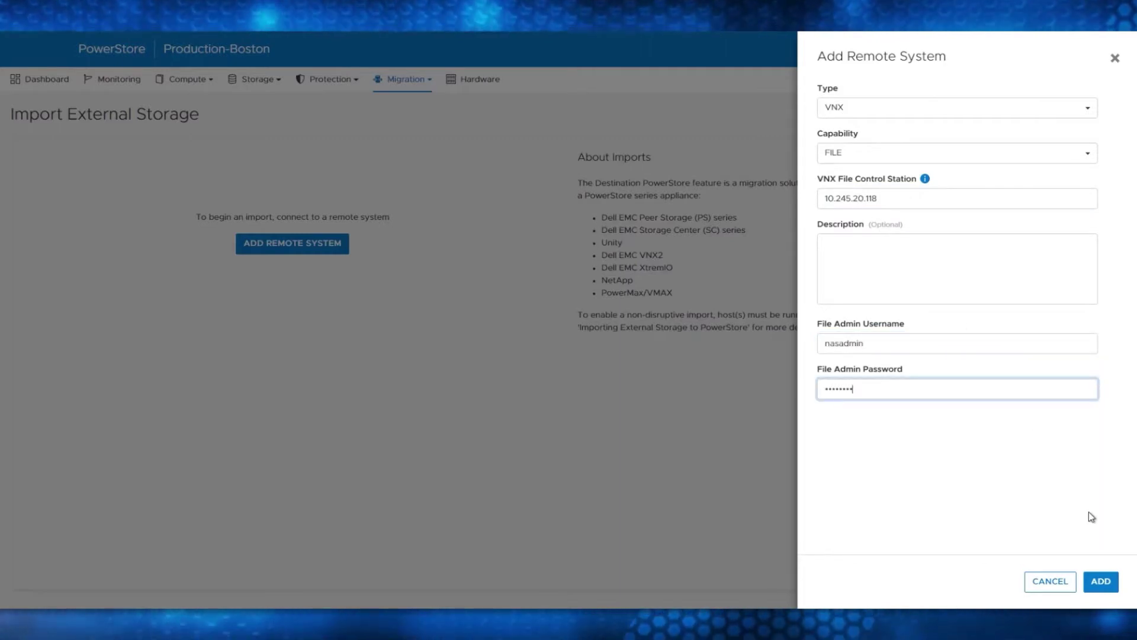
click(1102, 582)
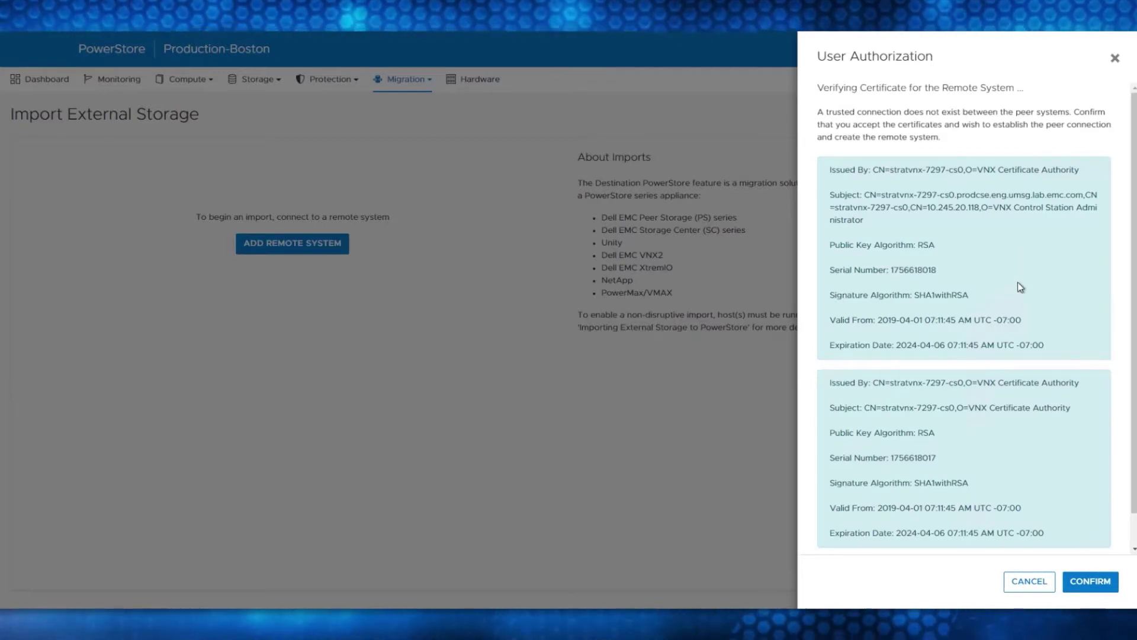
Accept the VNX certificates and confirm fetching its file objects
scroll(1017, 282, down, 2)
click(1091, 582)
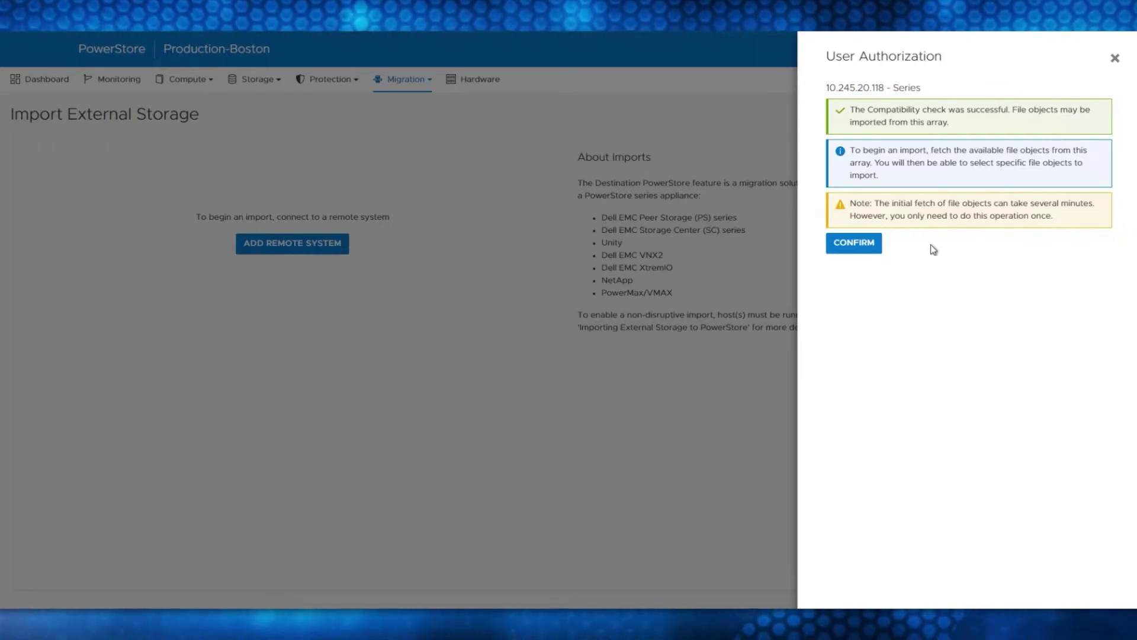
click(853, 243)
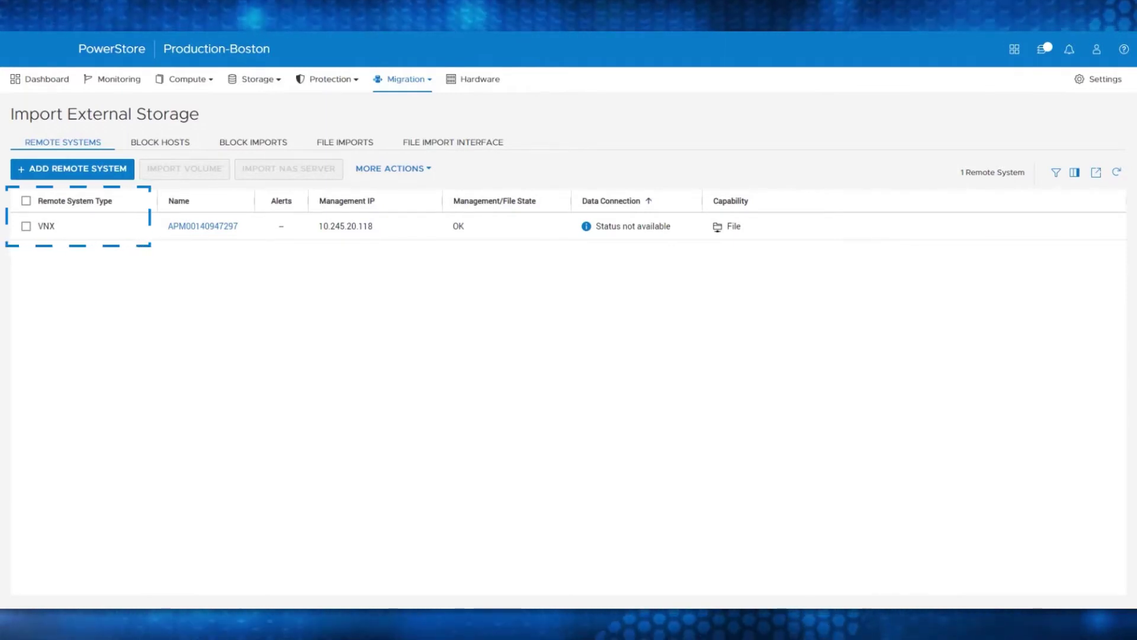
Create file import interface 10.245.22.125/22, gateway 10.245.20.1, VLAN 320 on BaseEnclosure-bond0
click(457, 148)
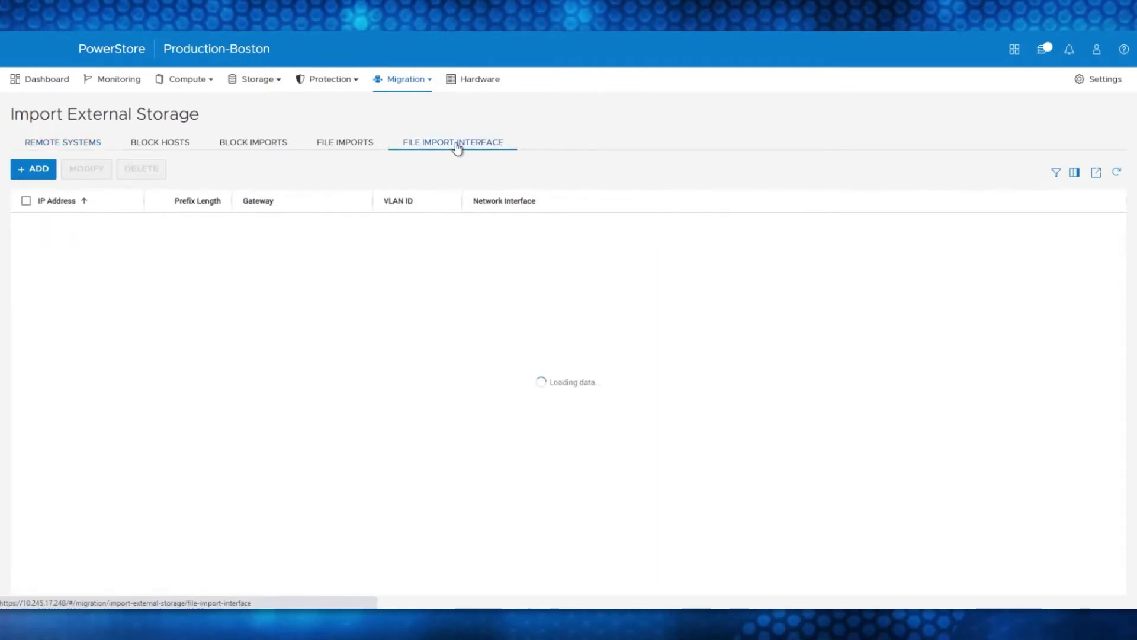
click(39, 171)
click(595, 149)
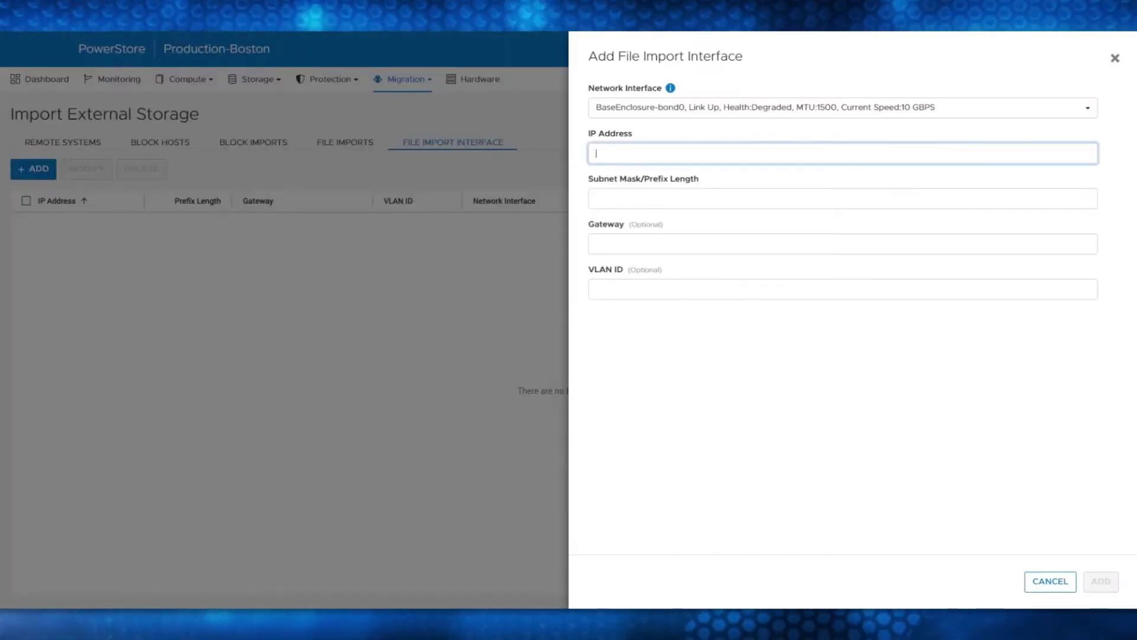
text(10.245.2)
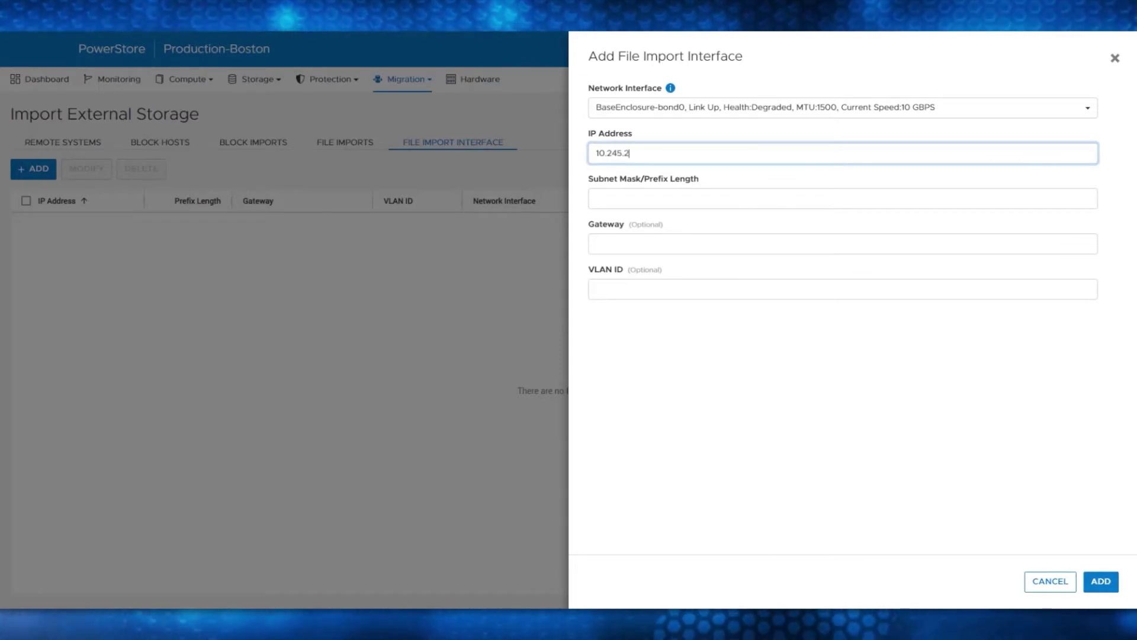
text(2.125)
key(Tab)
text(255)
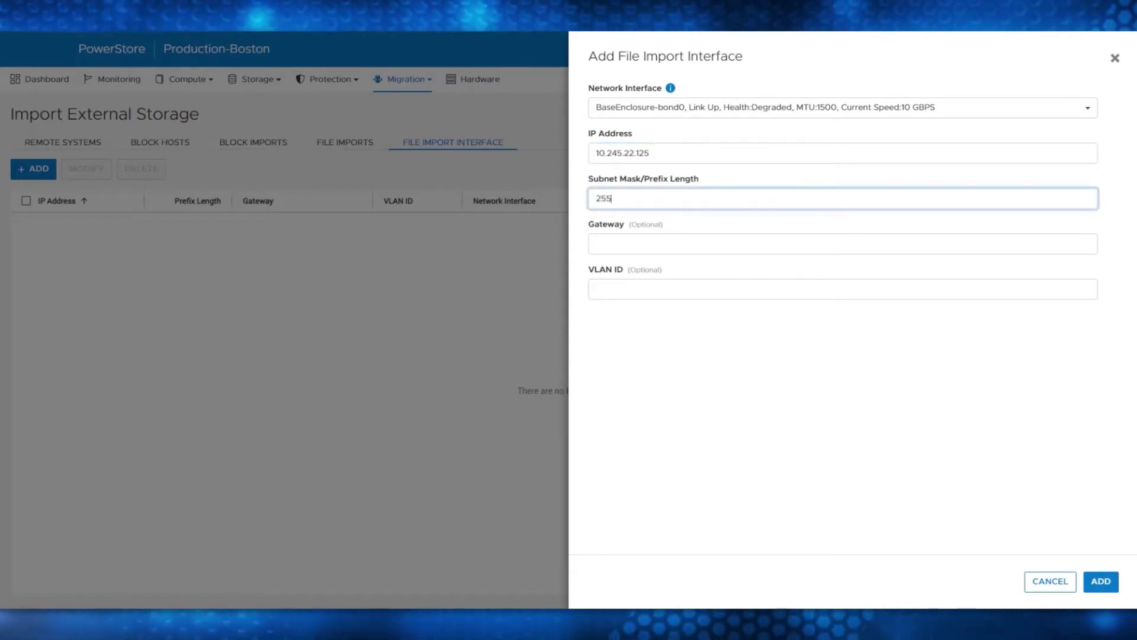
text(.255.)
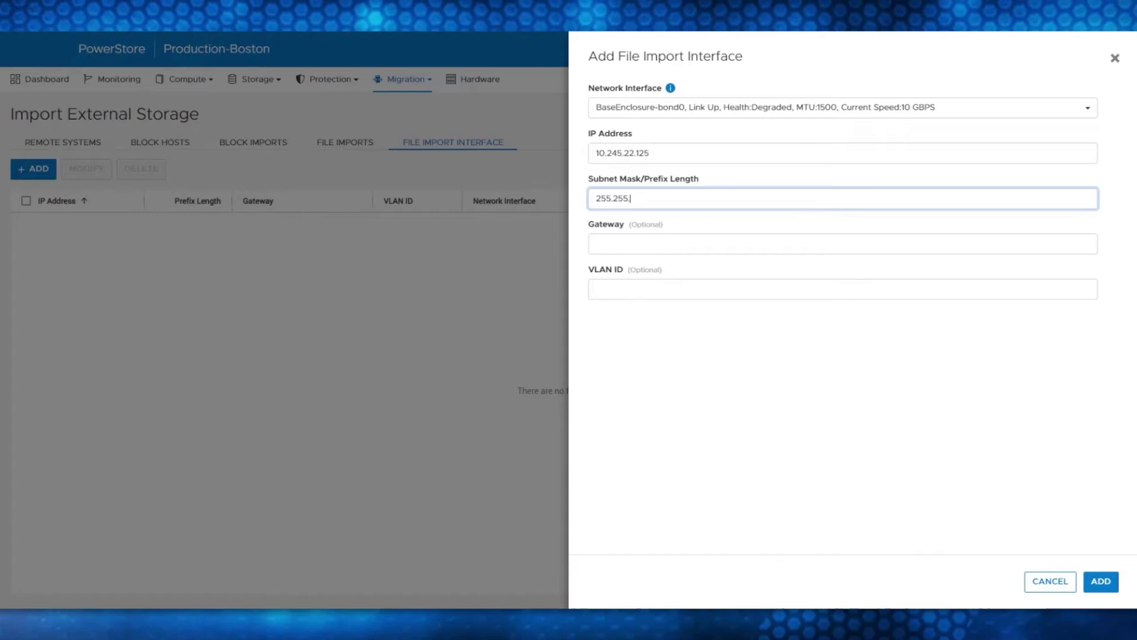
text(252.0)
key(Tab)
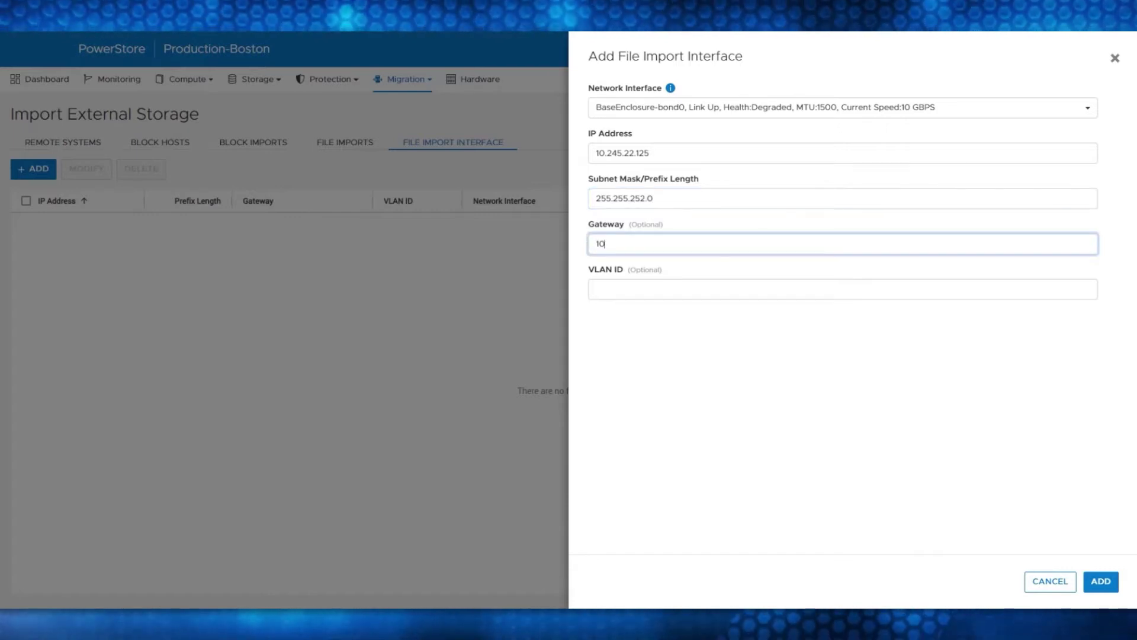
text(10.245.20.1)
key(Tab)
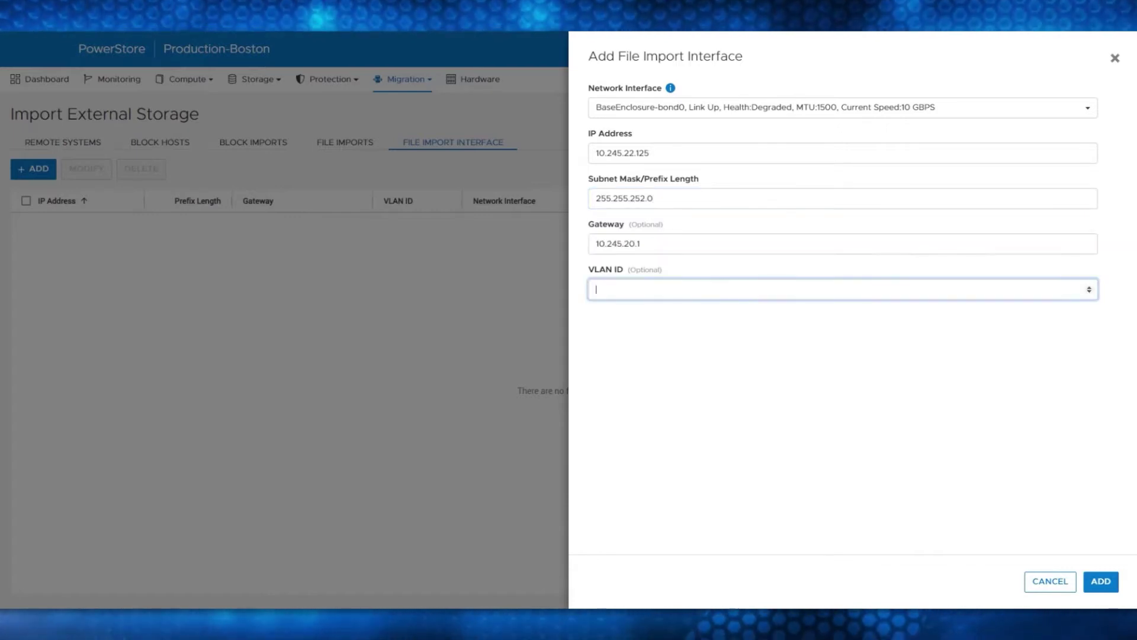
text(320)
click(1101, 581)
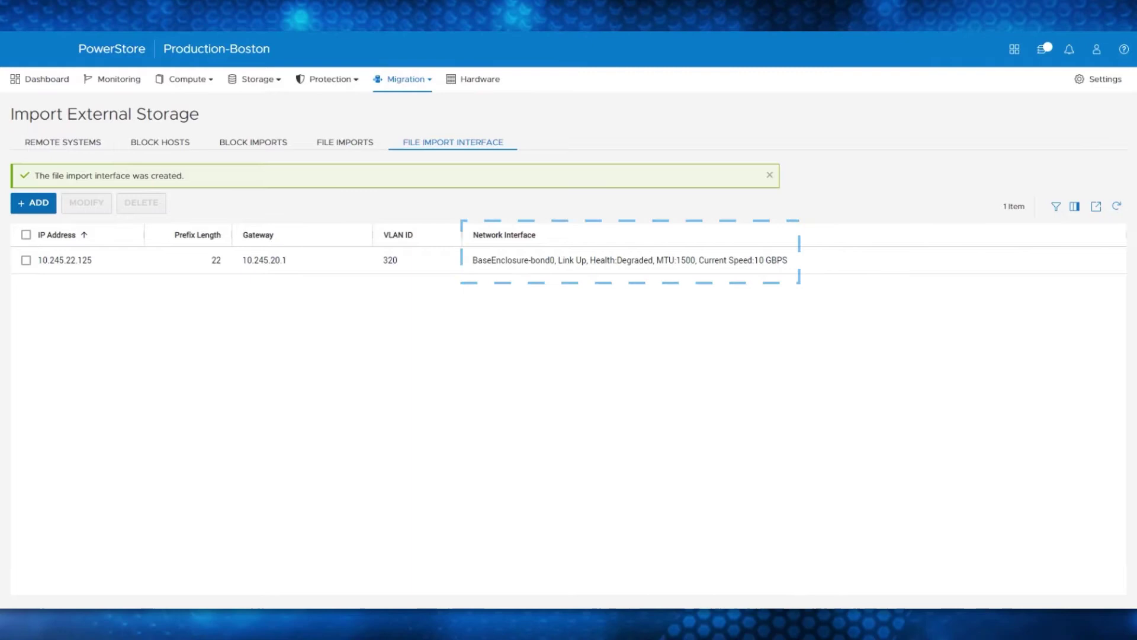
Start a NAS server import from the VNX and select VDM1 with its 100.0 GB fs1
click(65, 145)
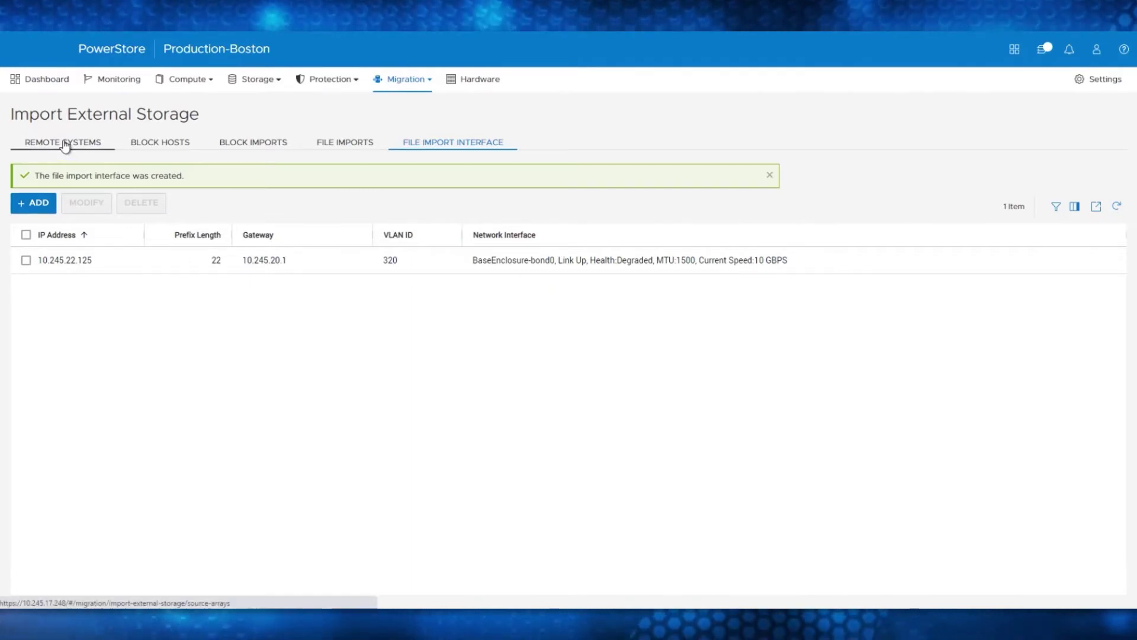
click(26, 227)
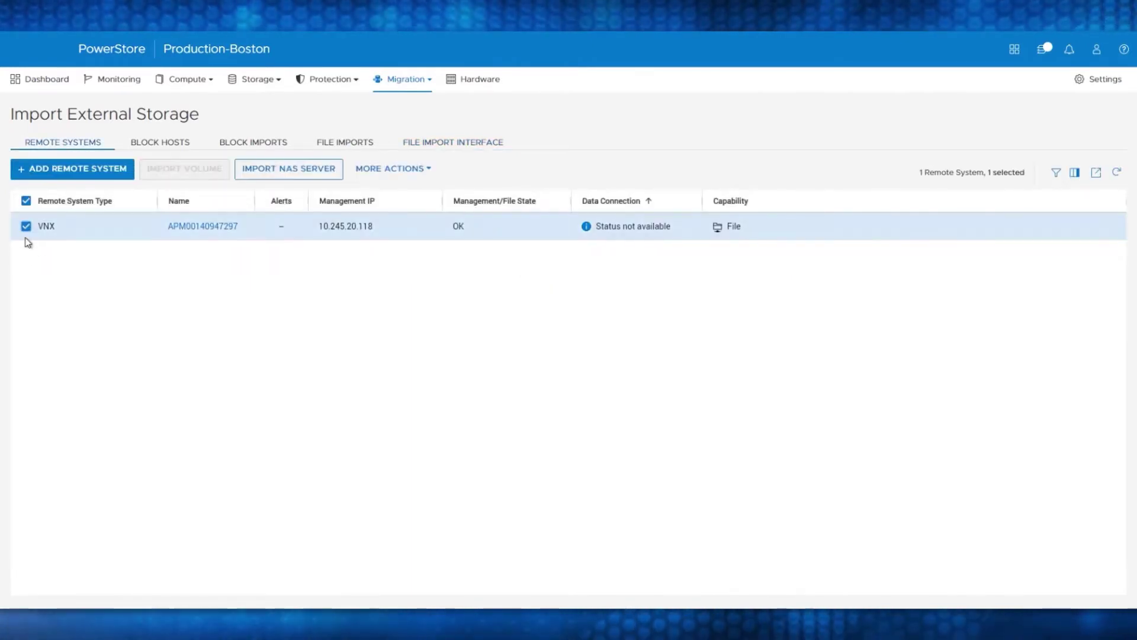
click(294, 175)
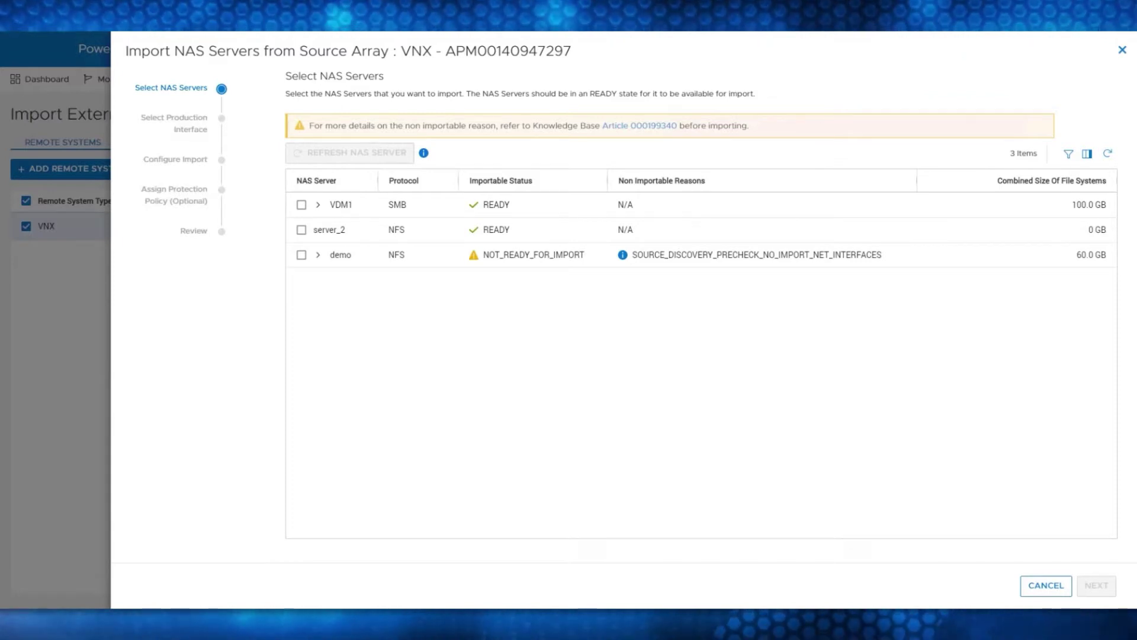
click(318, 205)
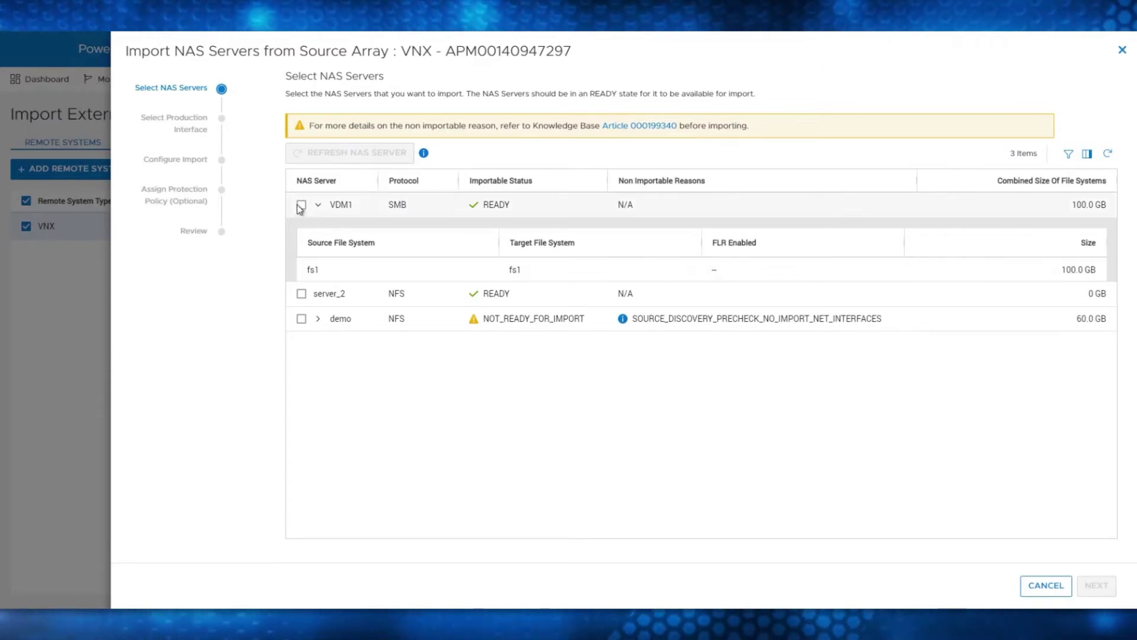
click(302, 205)
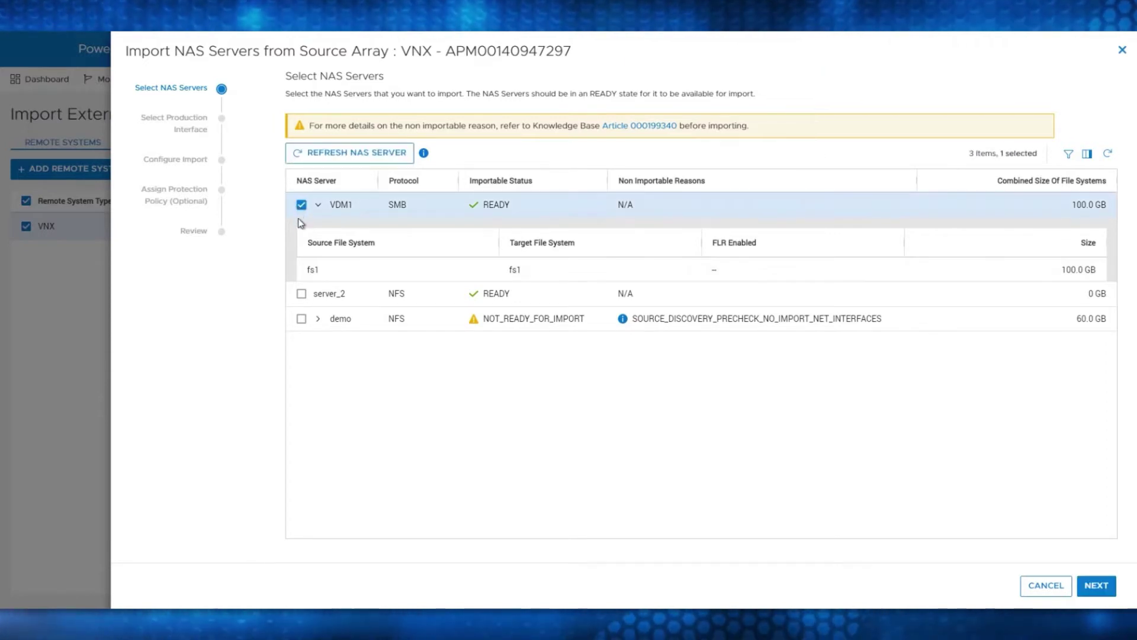
Map production_if to the BaseEnclosure-bond0 network interface (IP_PORT12) and proceed to Configure Import
click(1096, 586)
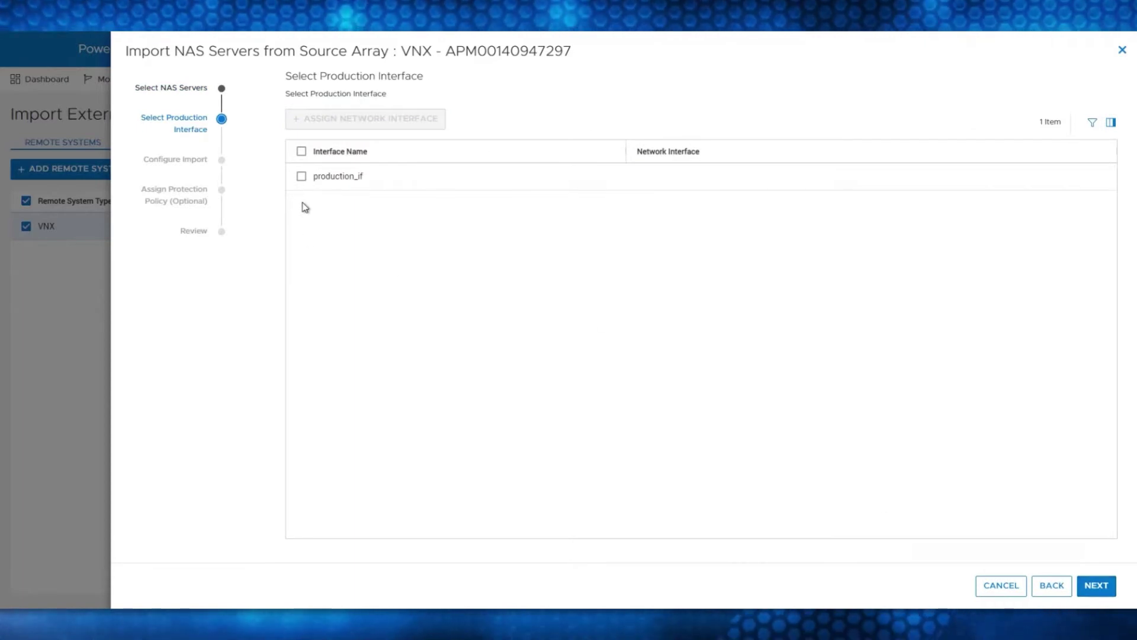
click(302, 177)
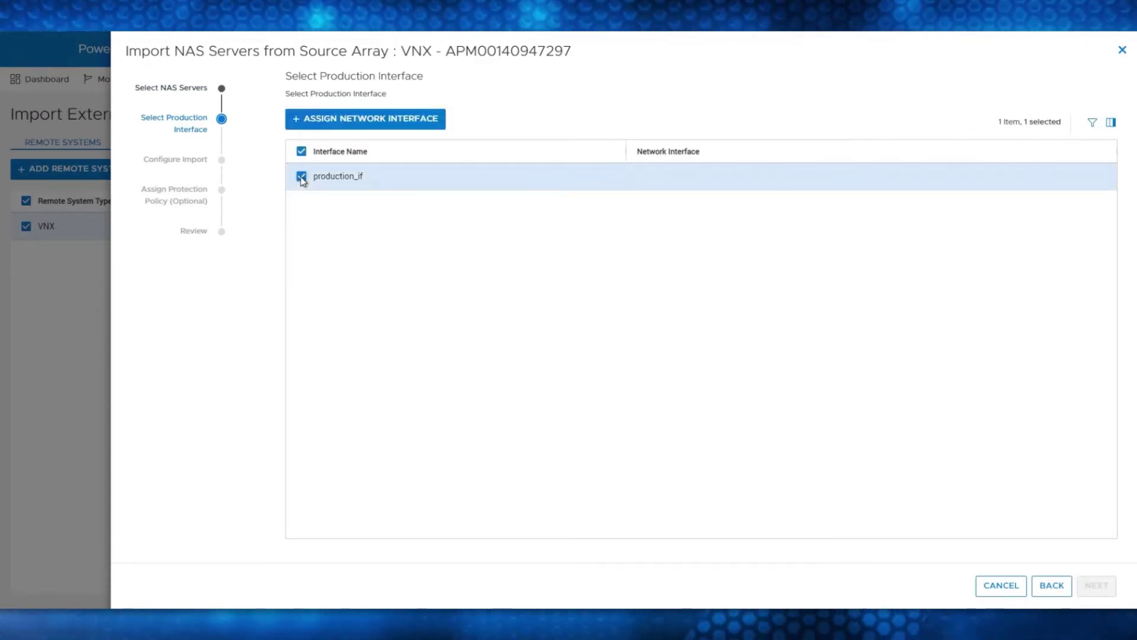
click(342, 124)
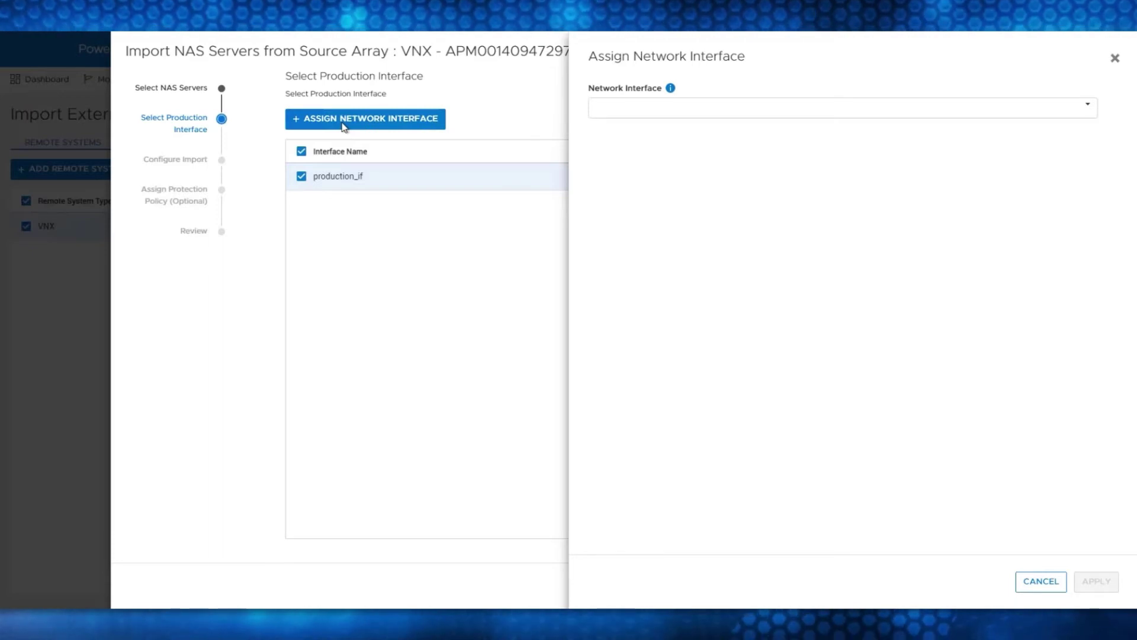
click(631, 116)
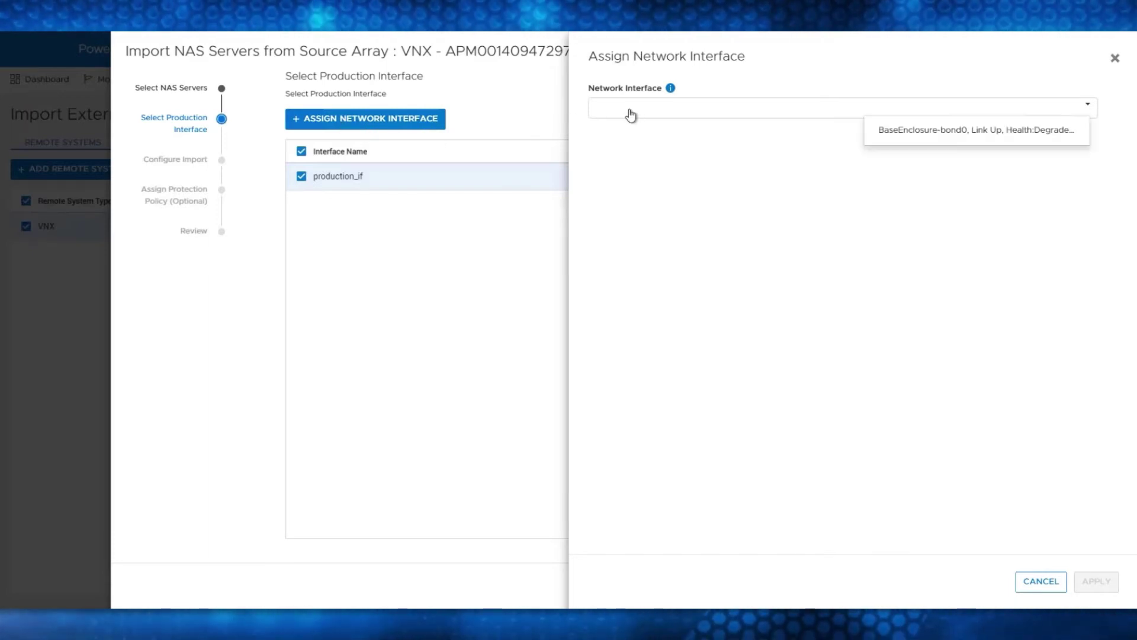
click(926, 132)
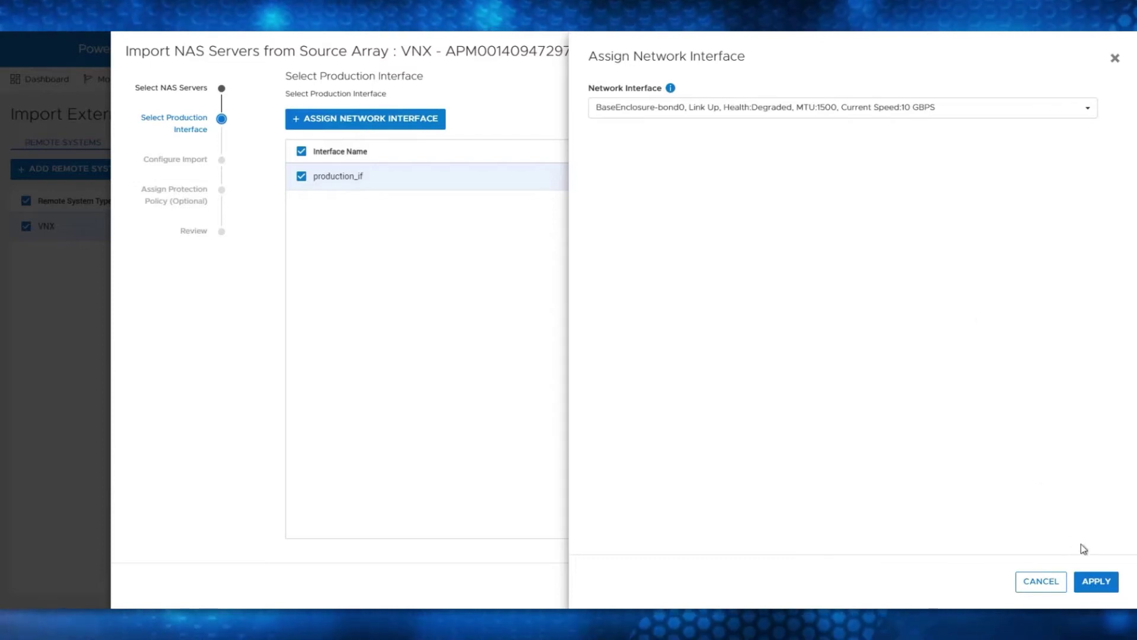
click(1105, 583)
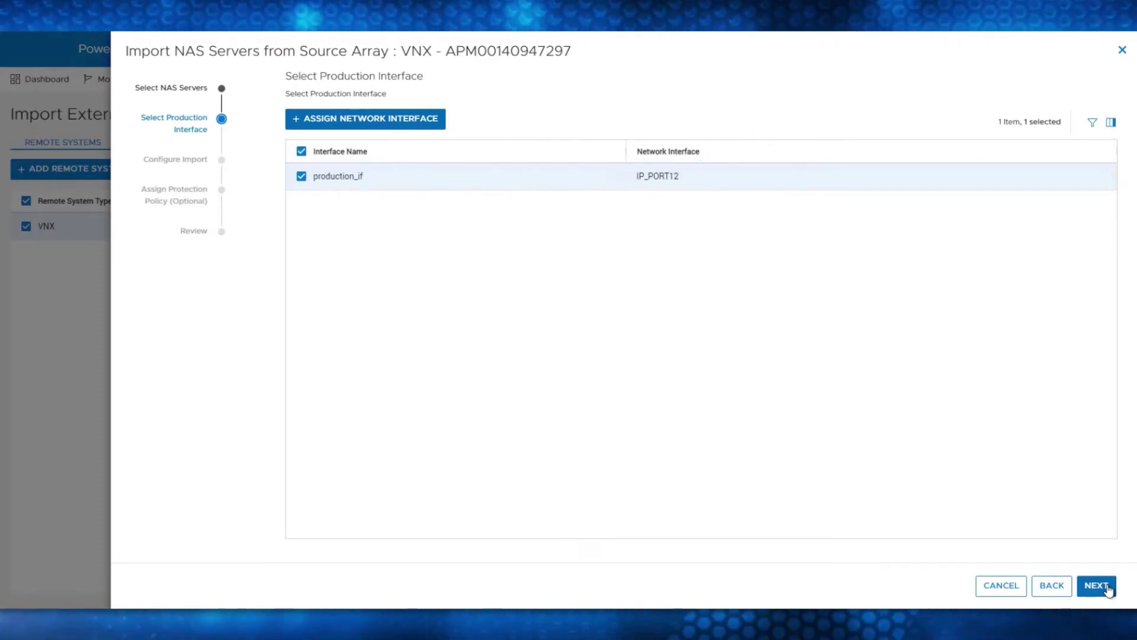
click(1107, 587)
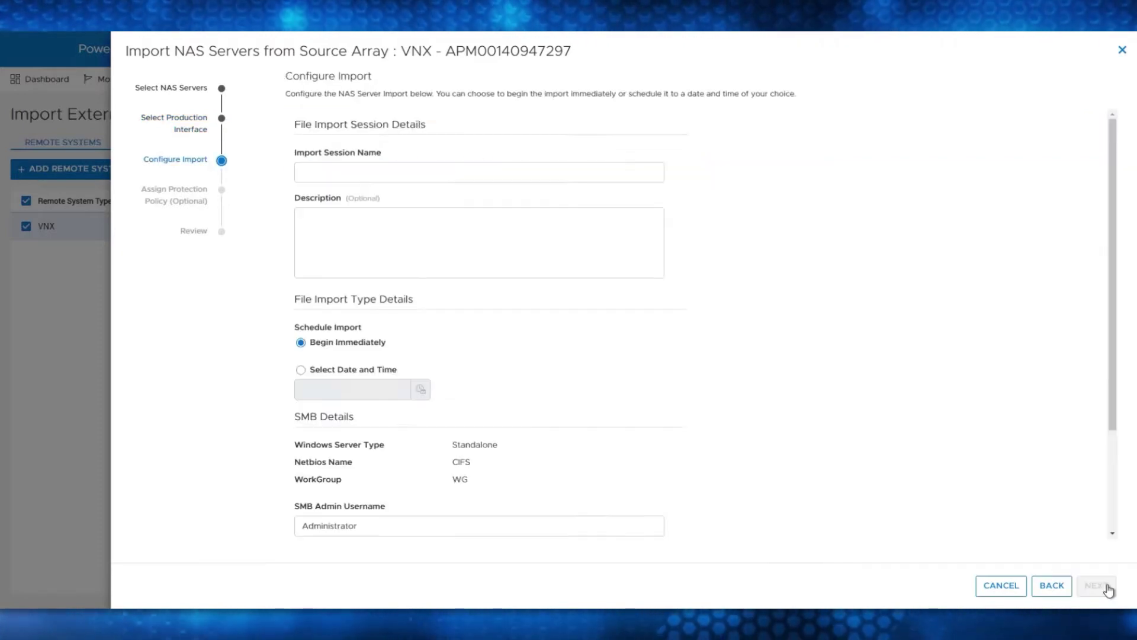
Name the session VNX-IMPORT, enter the SMB admin password, and use import interface 10.245.22.125
click(435, 167)
text(VNX-IMPORT)
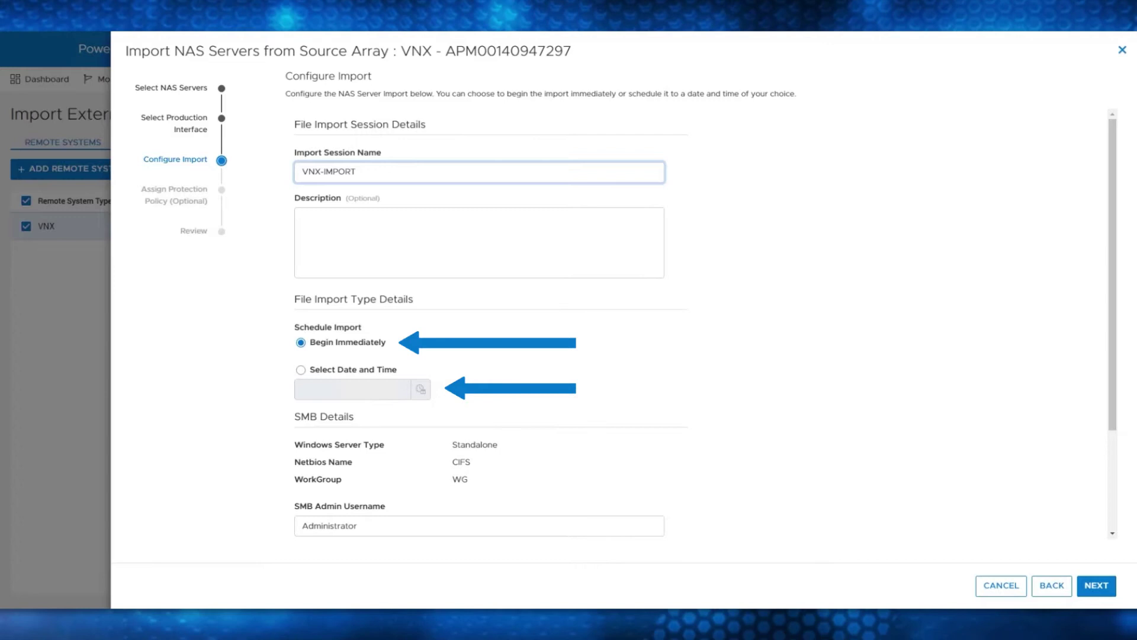
scroll(545, 381, down, 3)
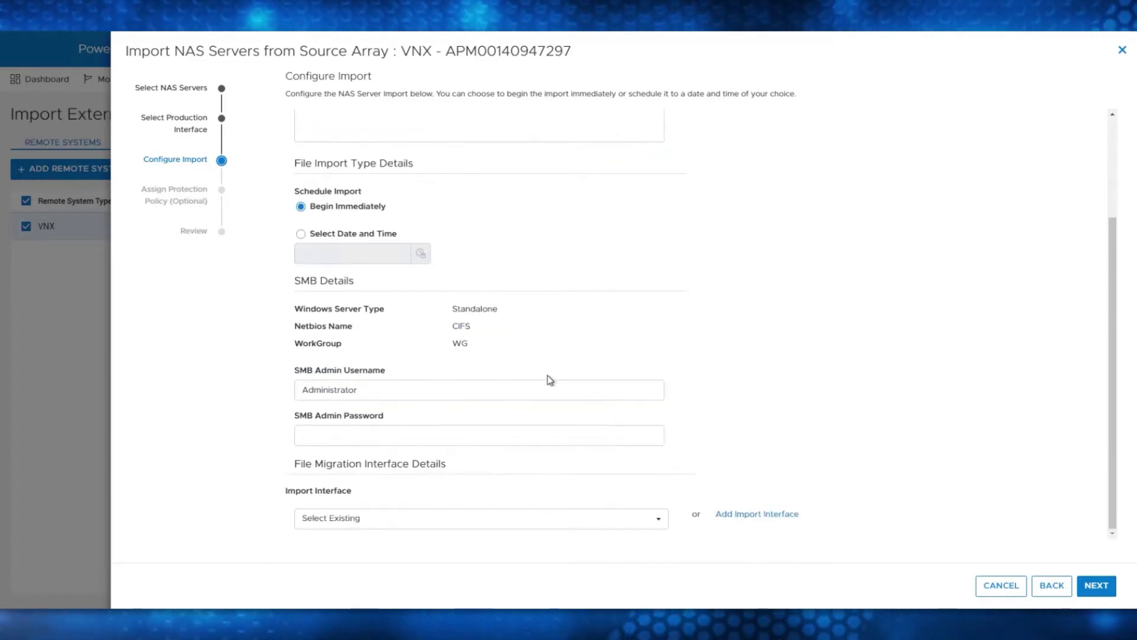
click(431, 436)
text(•••••••)
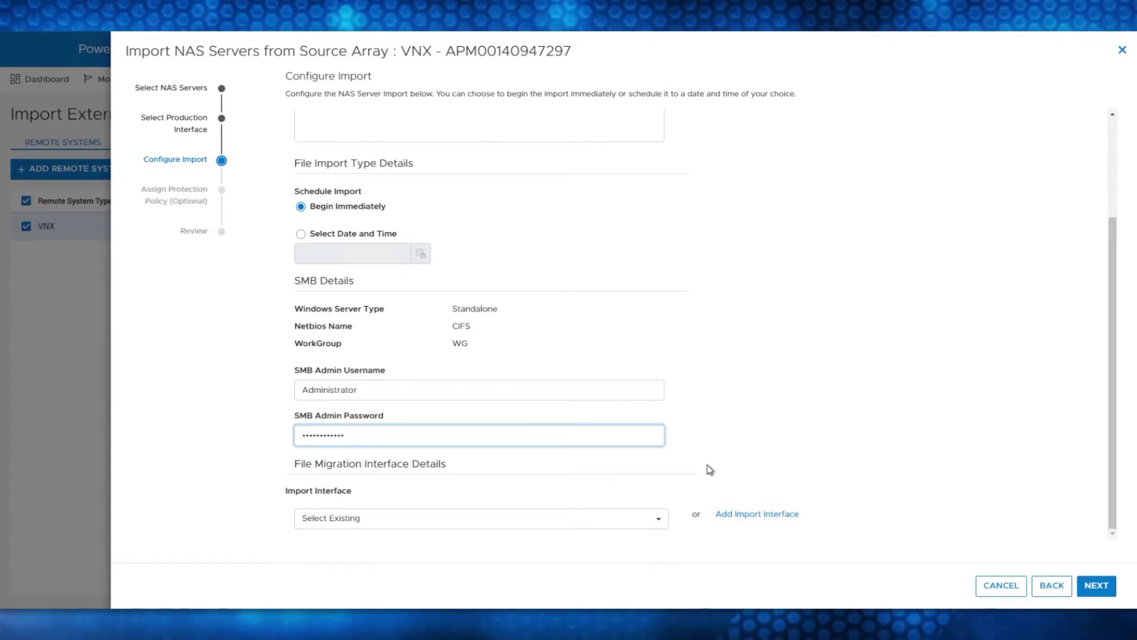
click(637, 525)
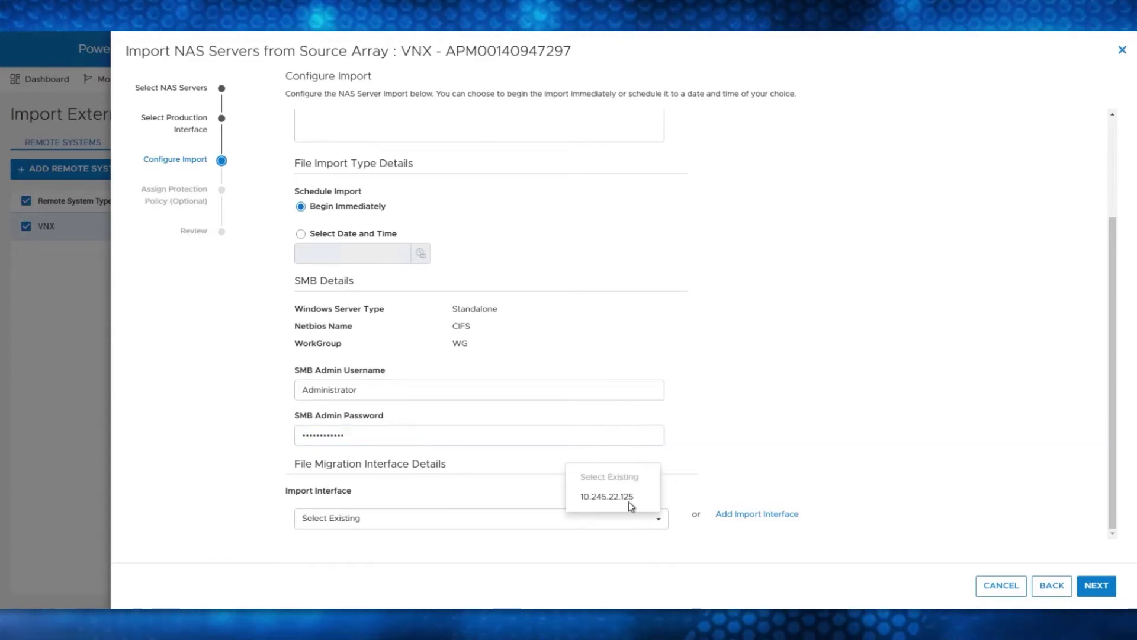
click(636, 499)
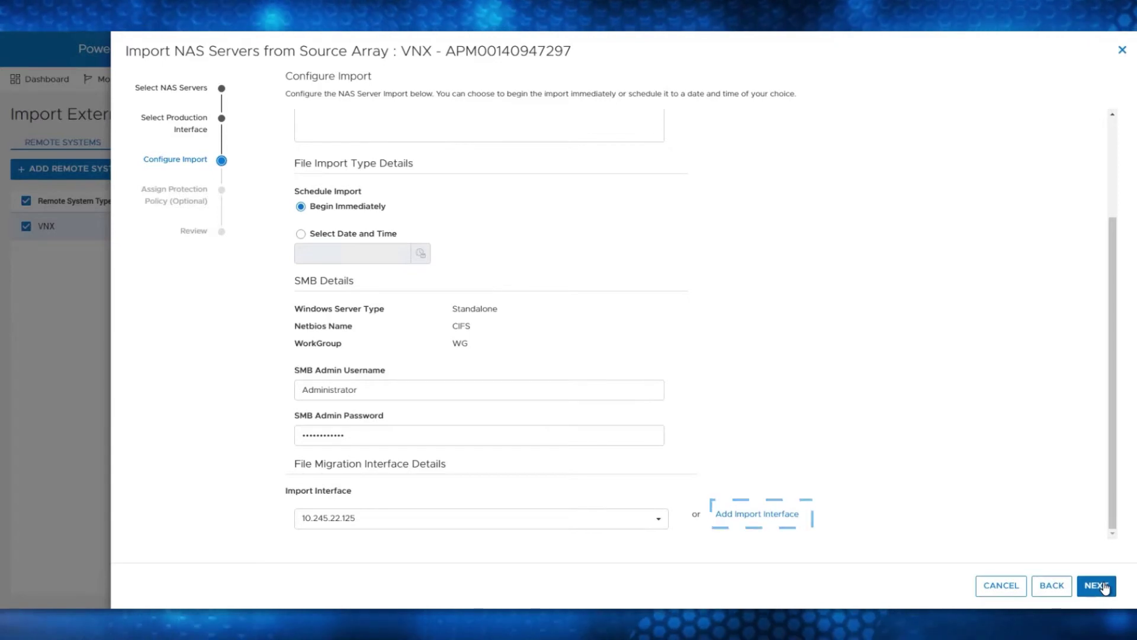
Skip the protection policy, review the summary, and begin the VNX-IMPORT session
click(1103, 588)
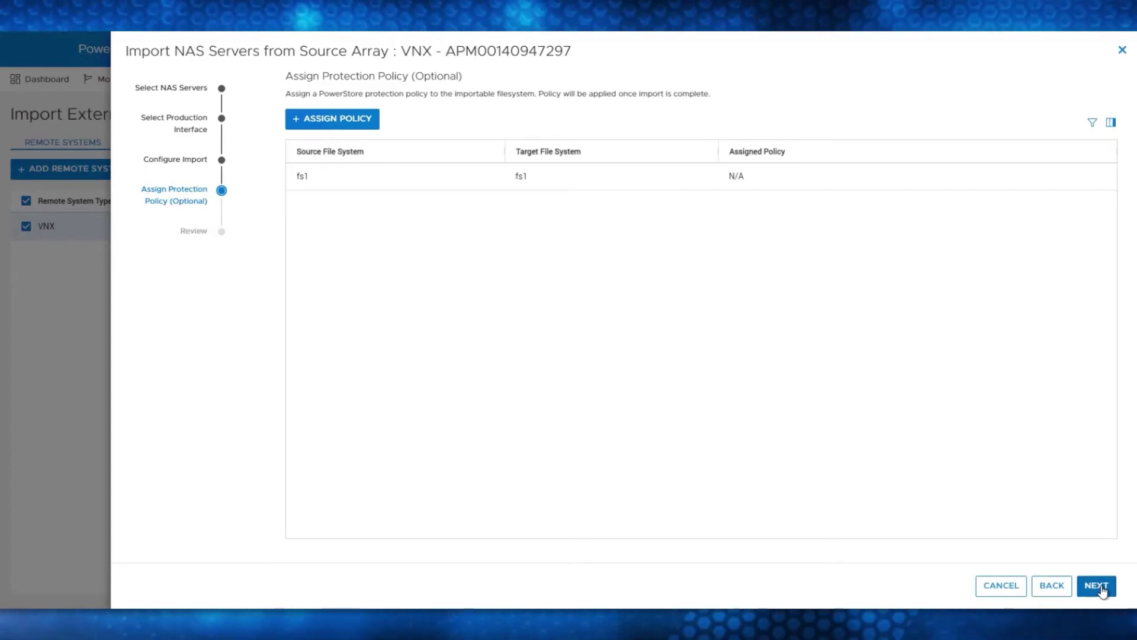
click(1103, 588)
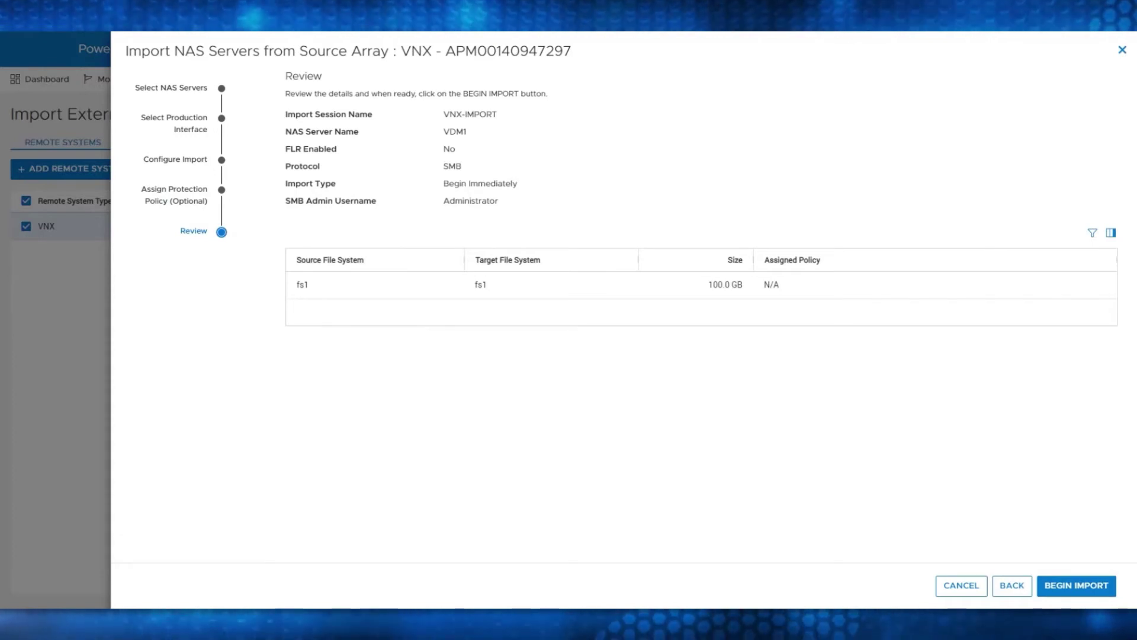
click(1077, 593)
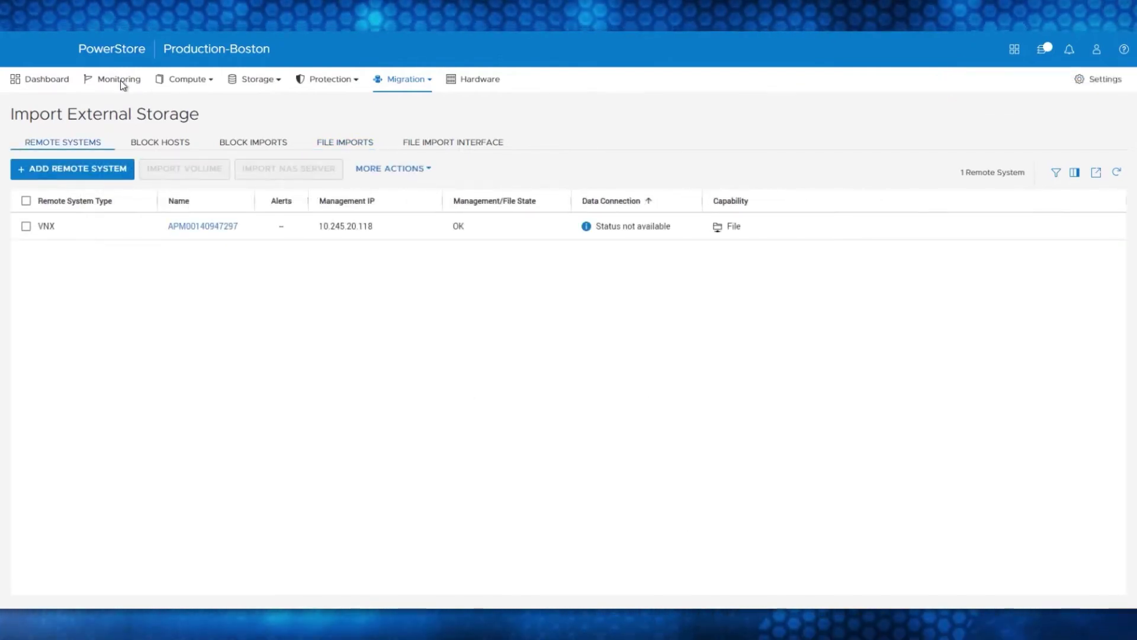
click(120, 80)
click(161, 146)
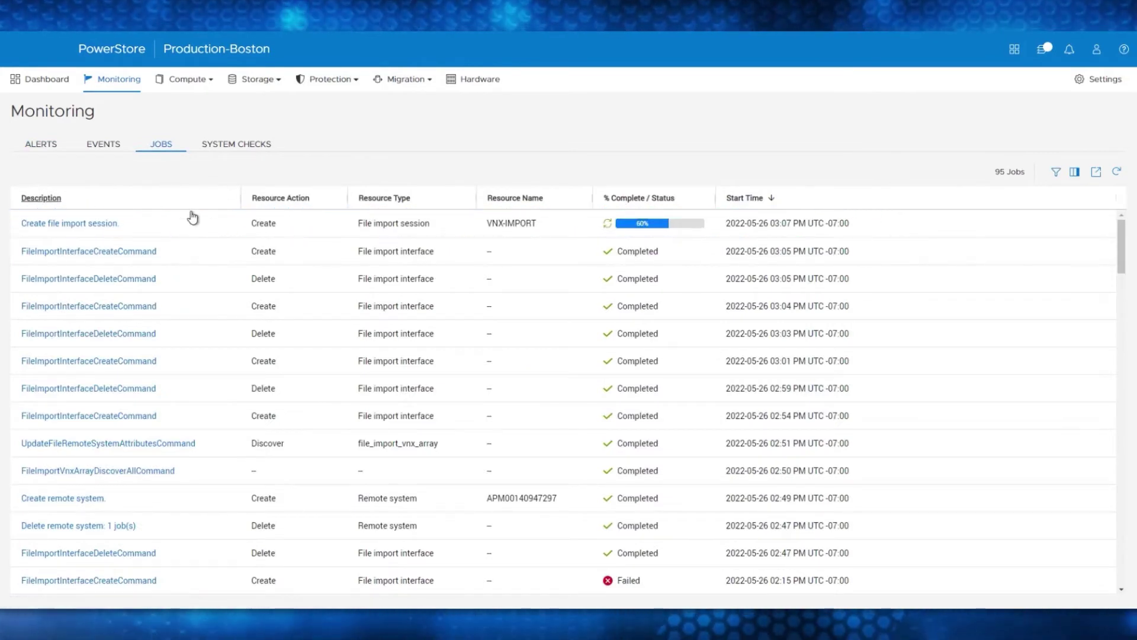
click(102, 225)
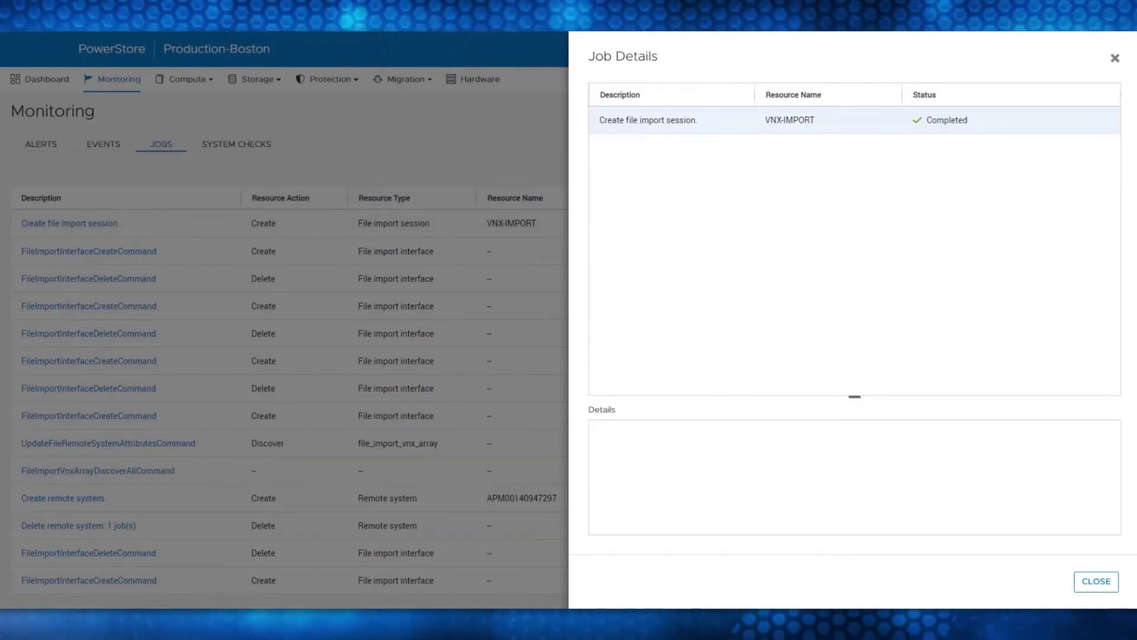
click(1096, 581)
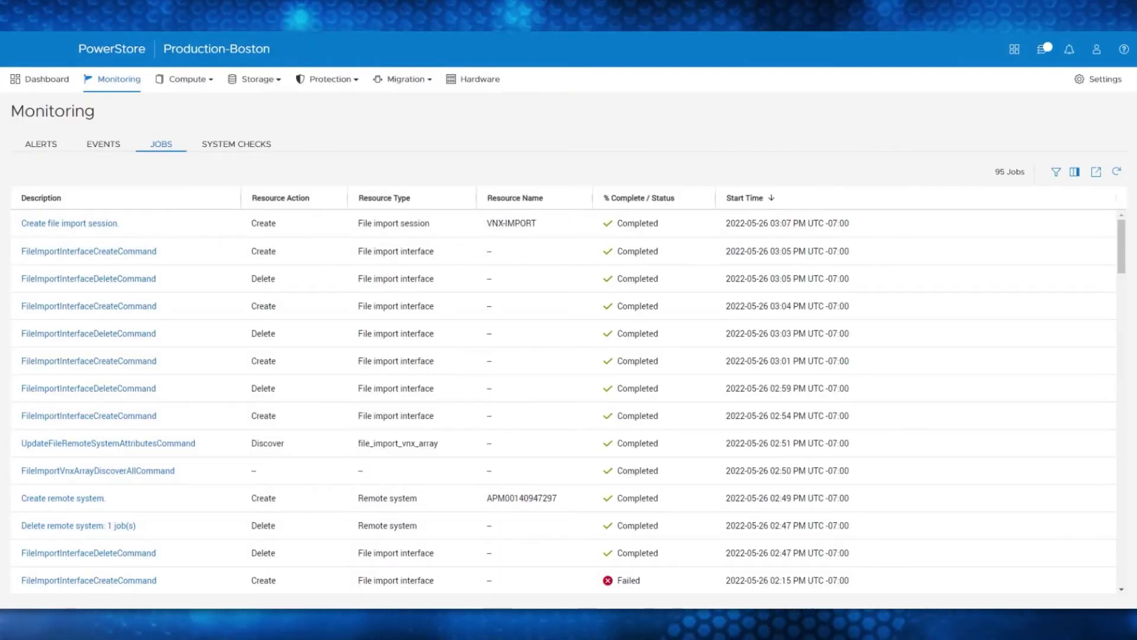
click(407, 80)
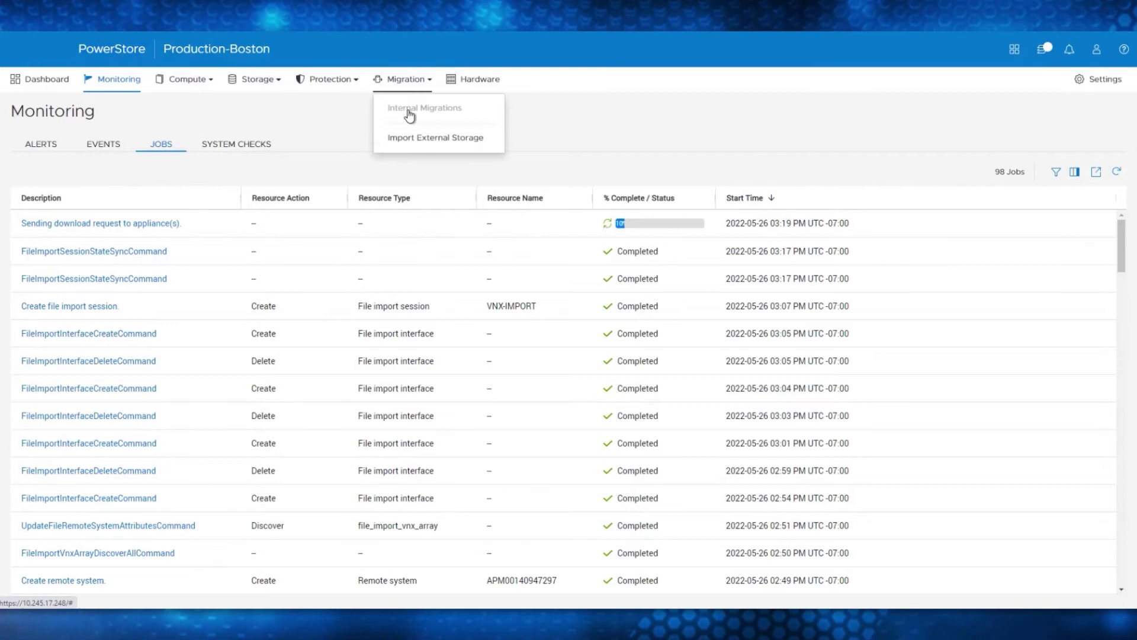
Select the VNX-IMPORT session under File Imports and choose Cutover from Import Actions
click(417, 140)
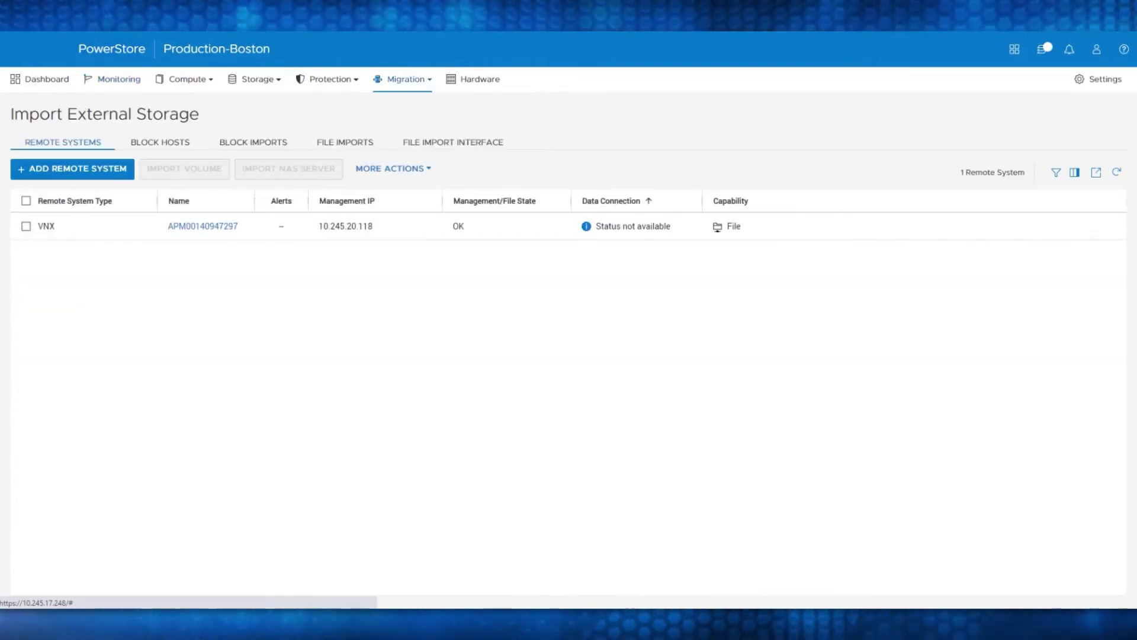
click(345, 144)
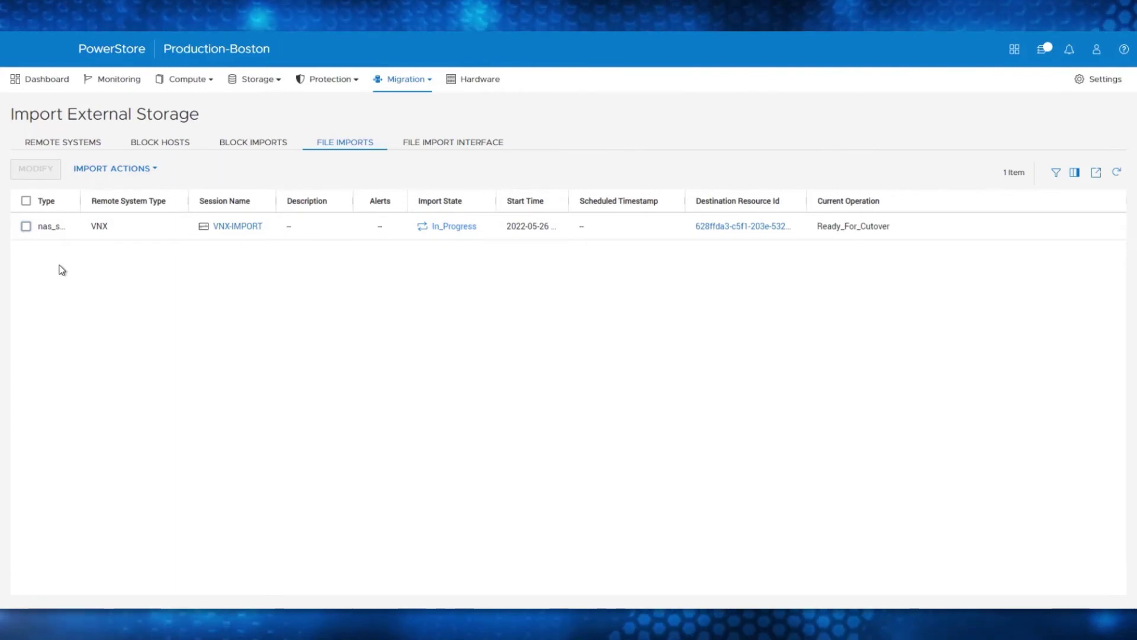
click(26, 225)
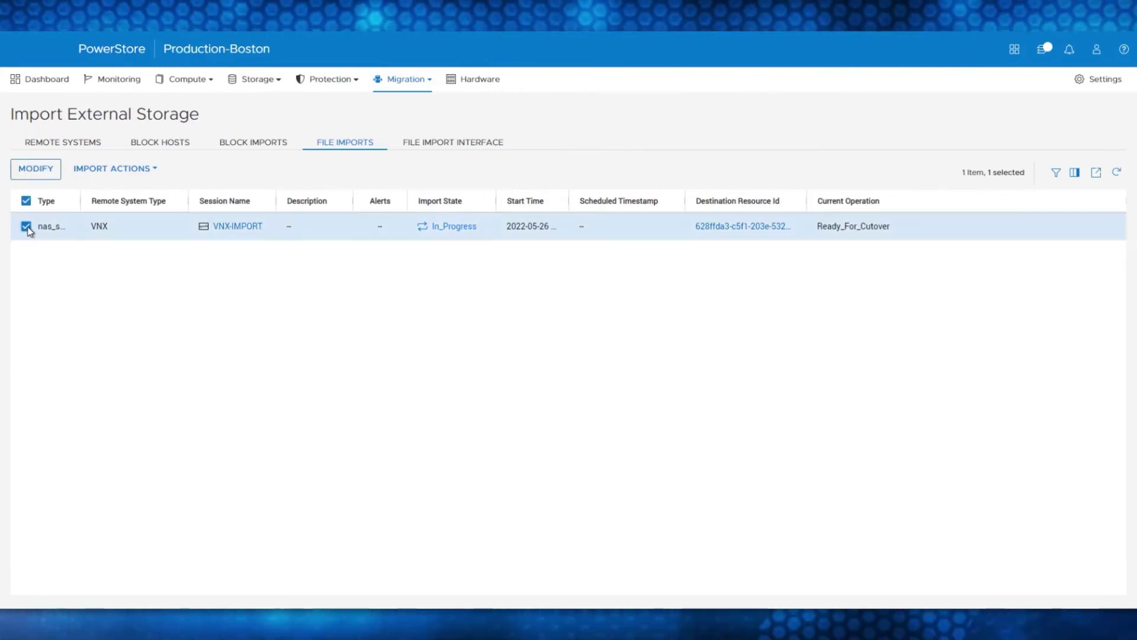
click(133, 169)
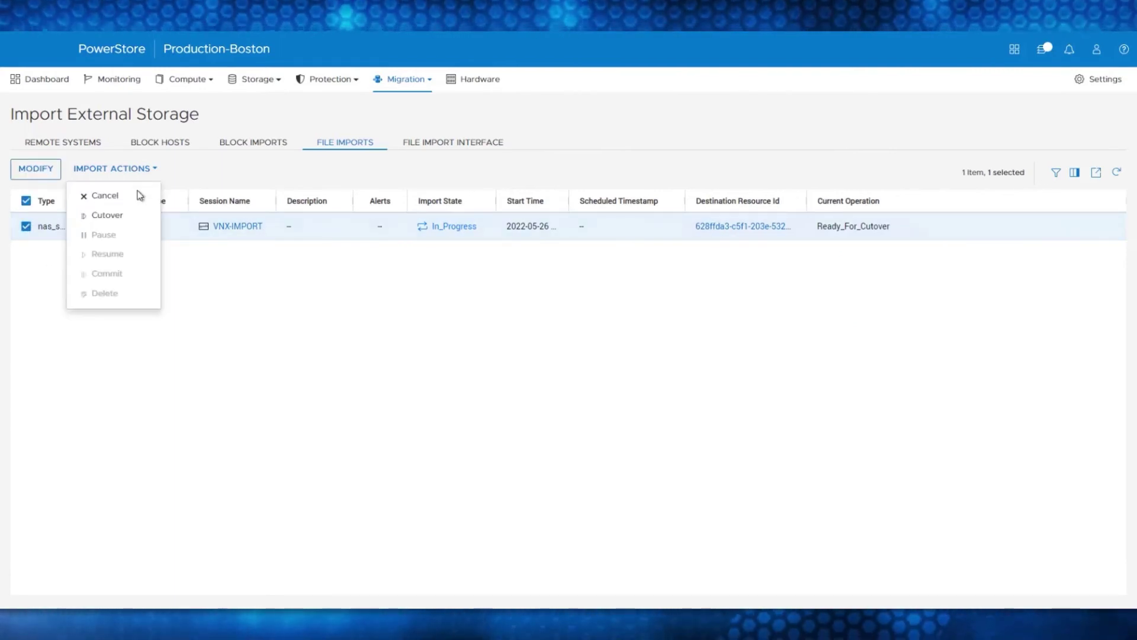
click(128, 218)
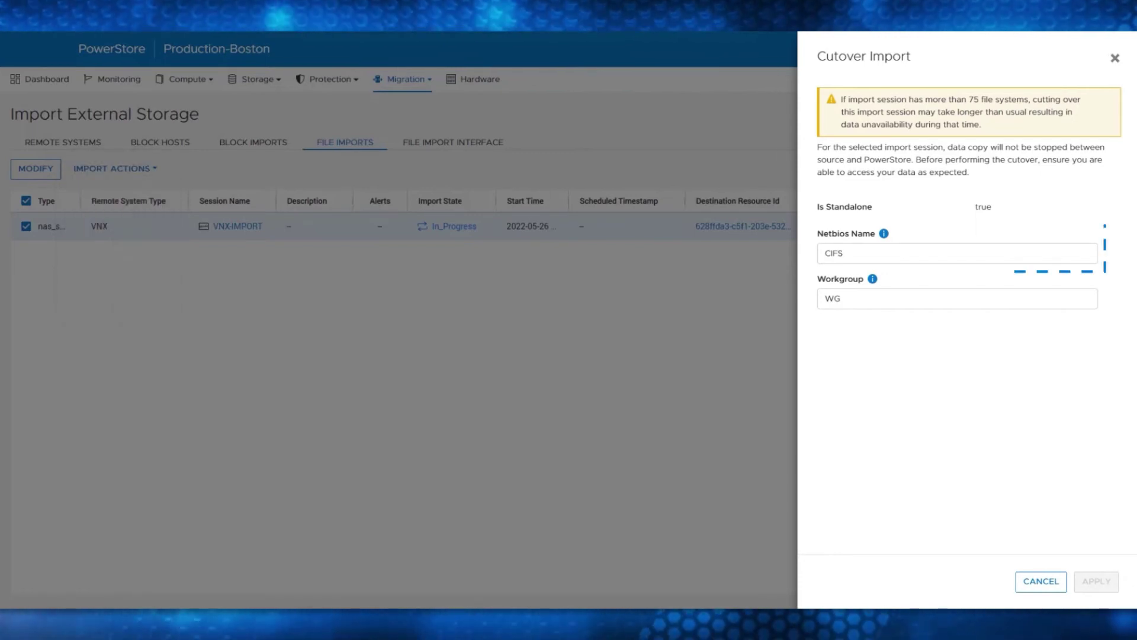
Change the NetBIOS name to CIFSOLD and apply the cutover
click(842, 253)
text(OLD)
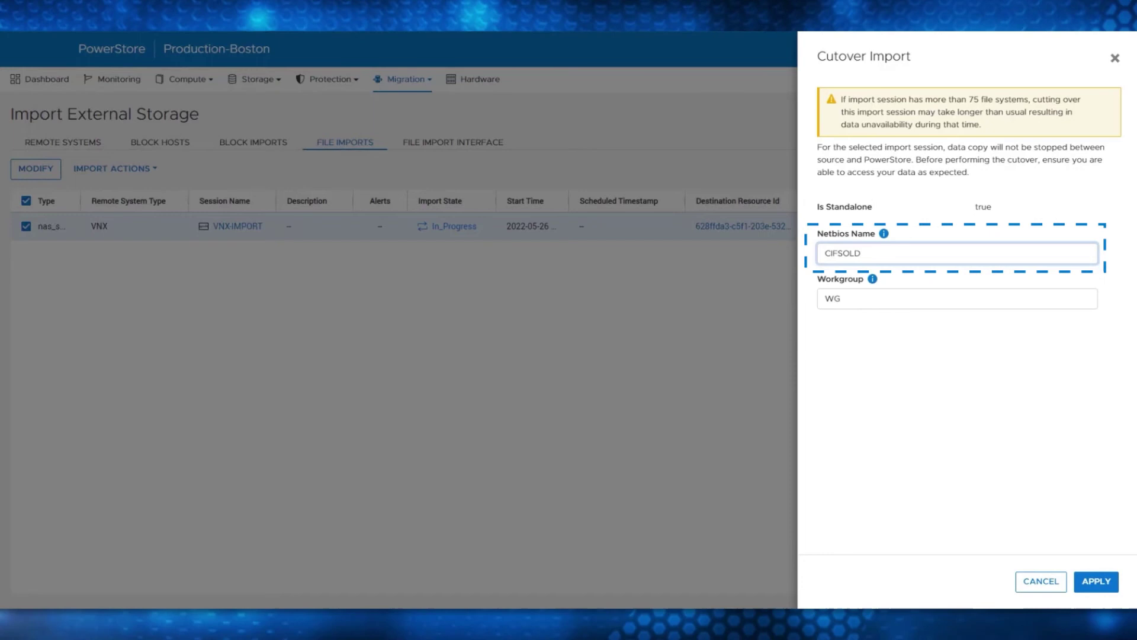
click(1097, 581)
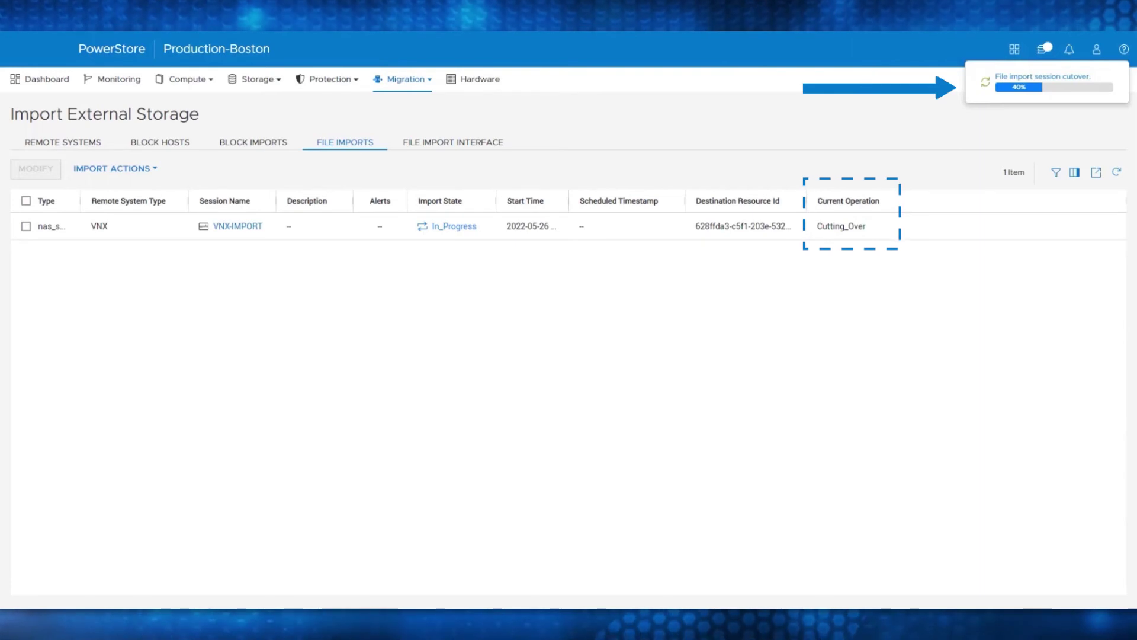
Confirm in Monitoring > Jobs that the VNX-IMPORT session cutover job completed, then open the Migration menu
click(122, 80)
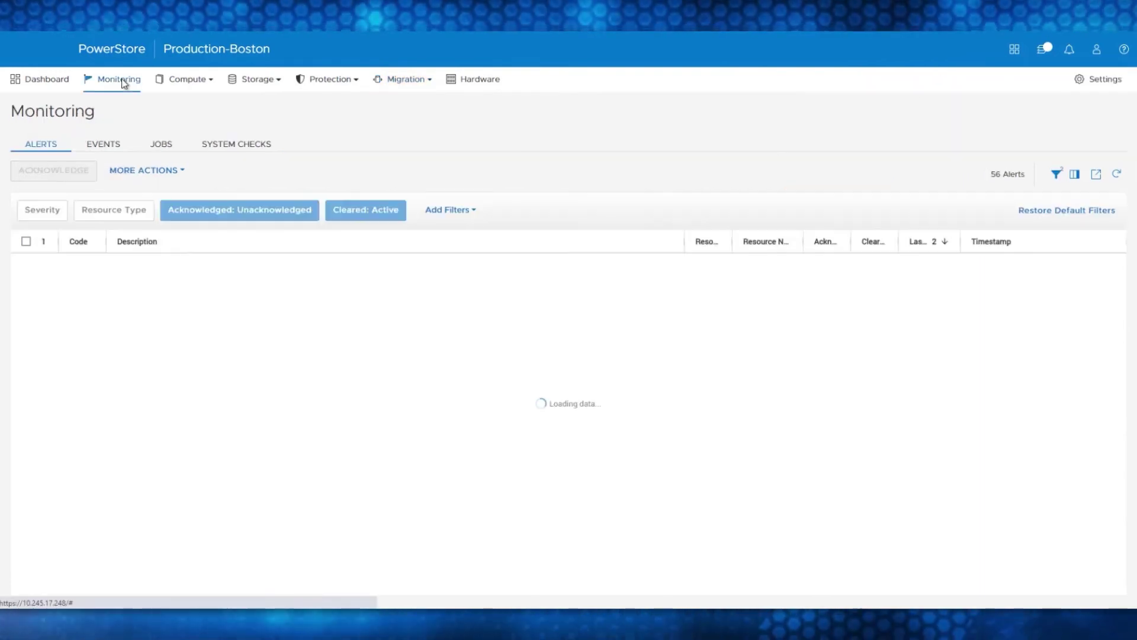
click(160, 144)
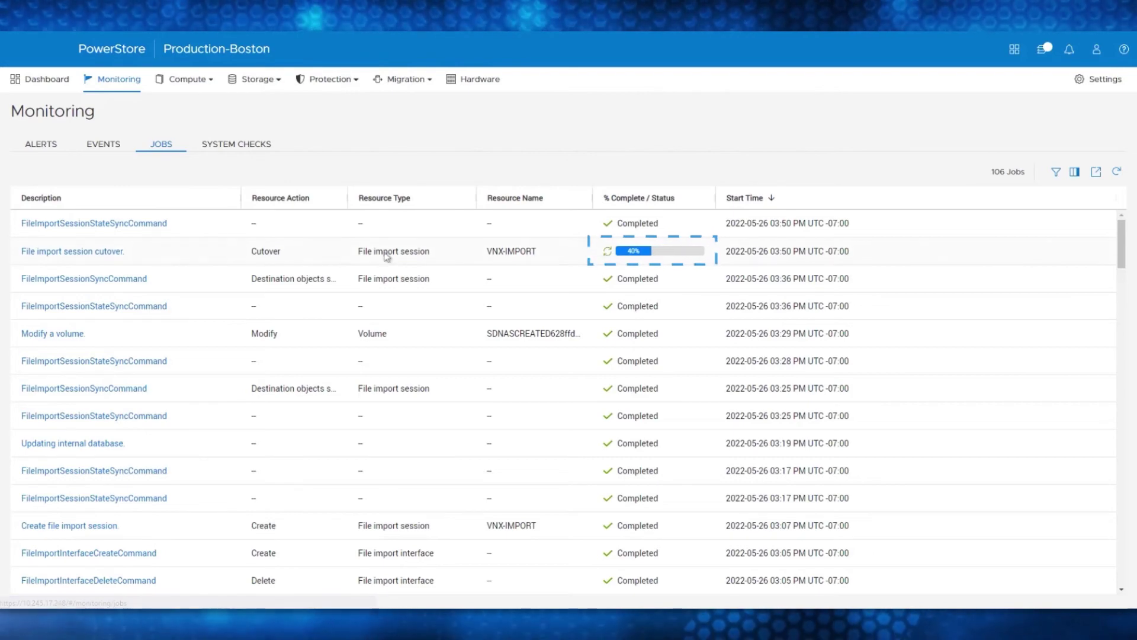
click(114, 253)
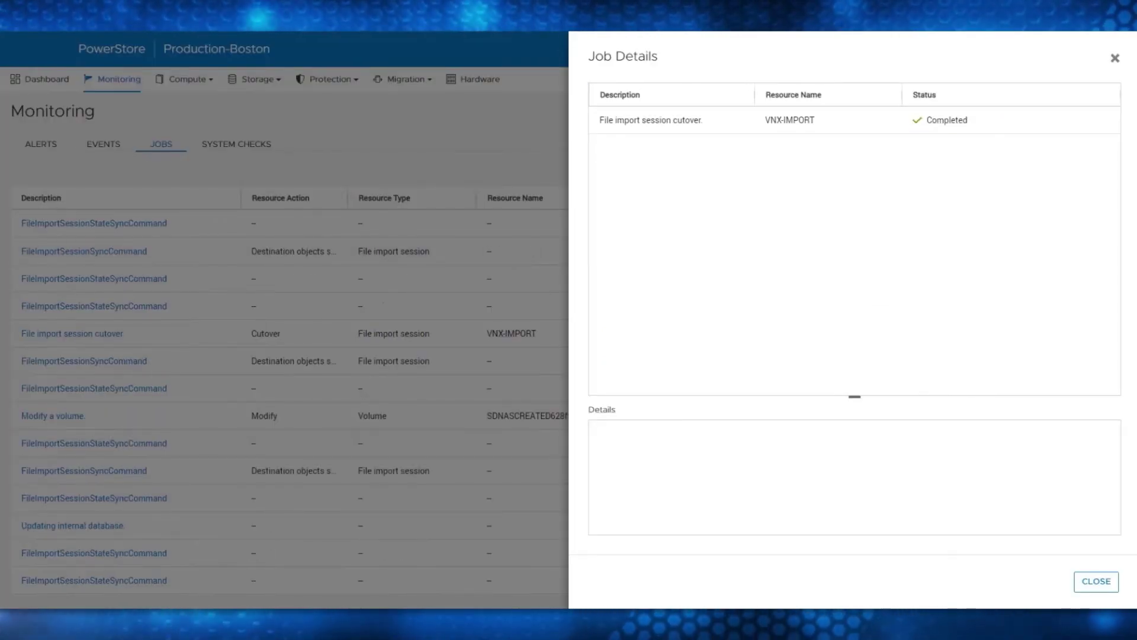
click(1096, 582)
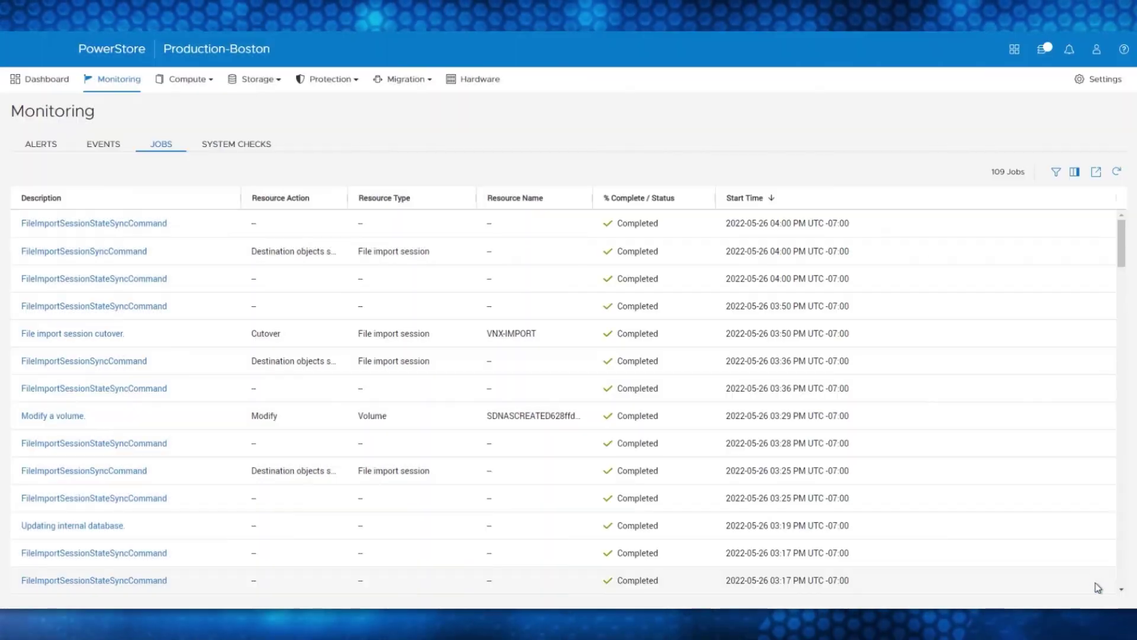
click(394, 81)
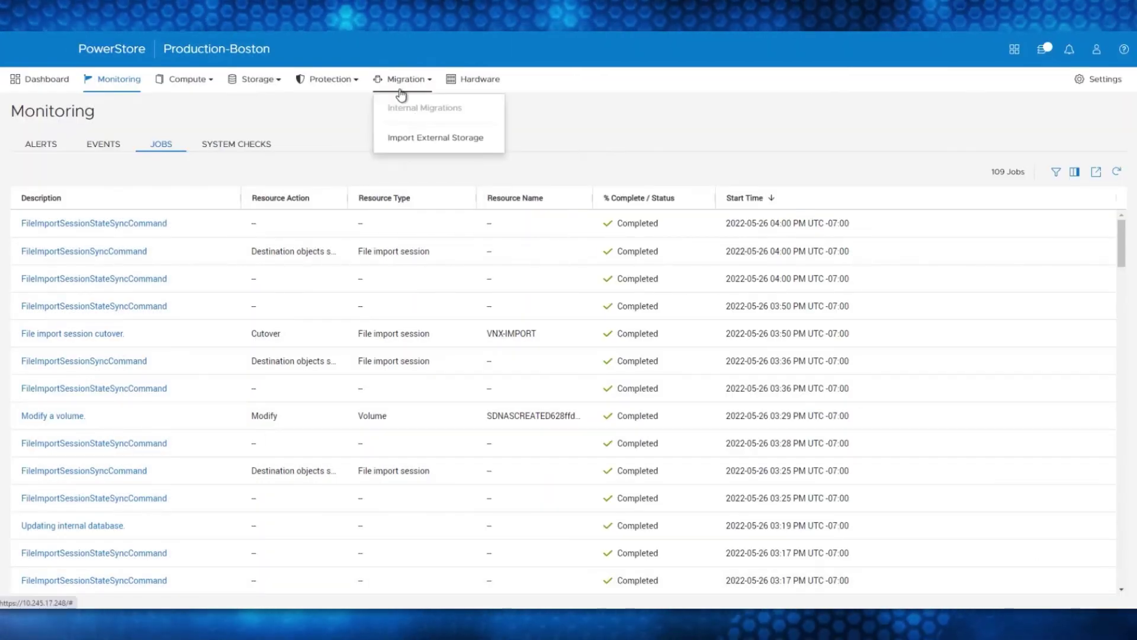
Commit the Ready_For_Commit VNX-IMPORT file import session from the File Imports list
click(420, 141)
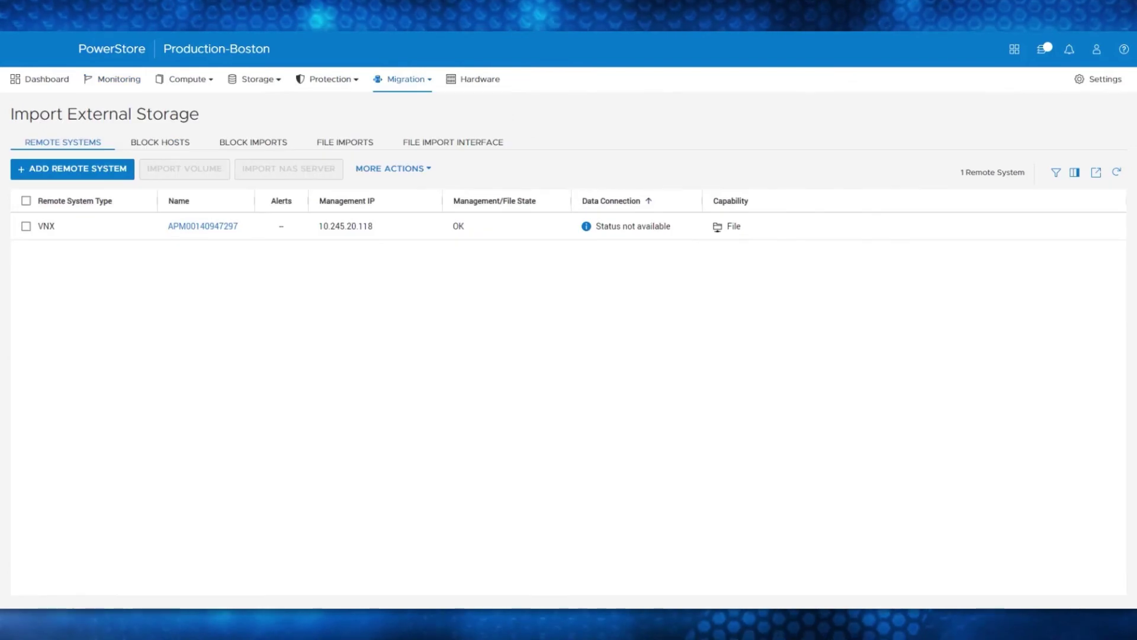
click(341, 143)
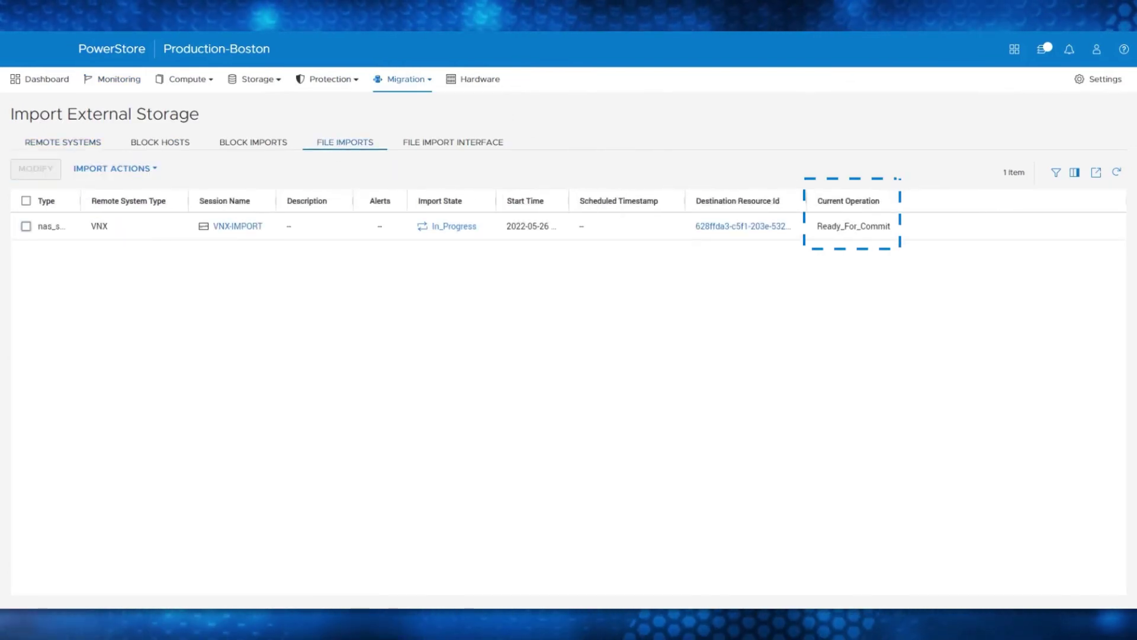
click(26, 227)
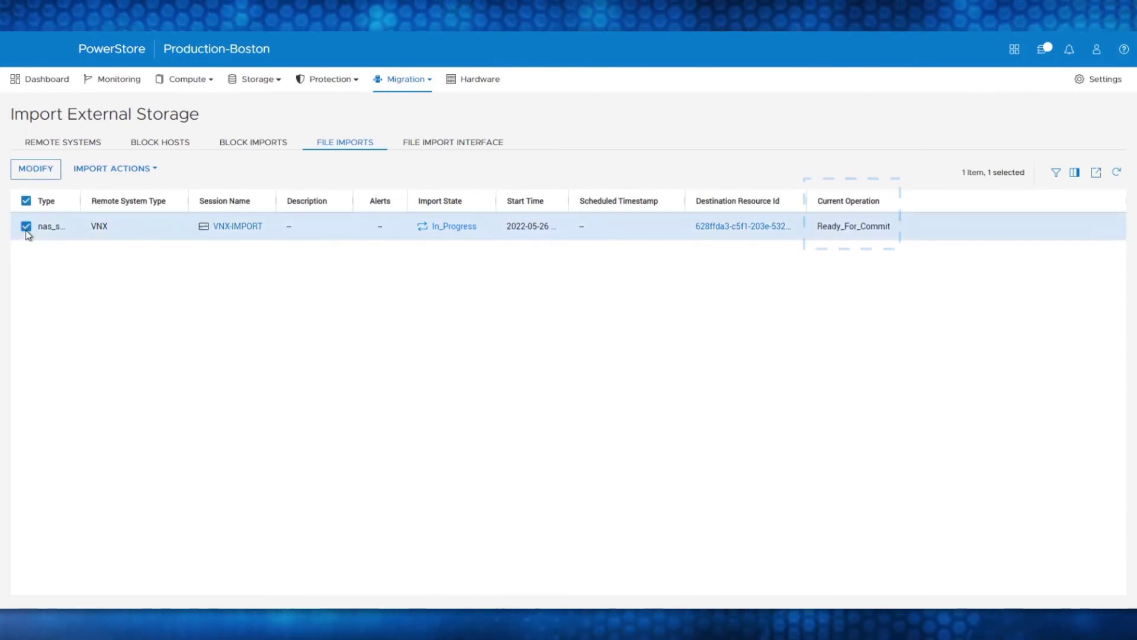
click(107, 169)
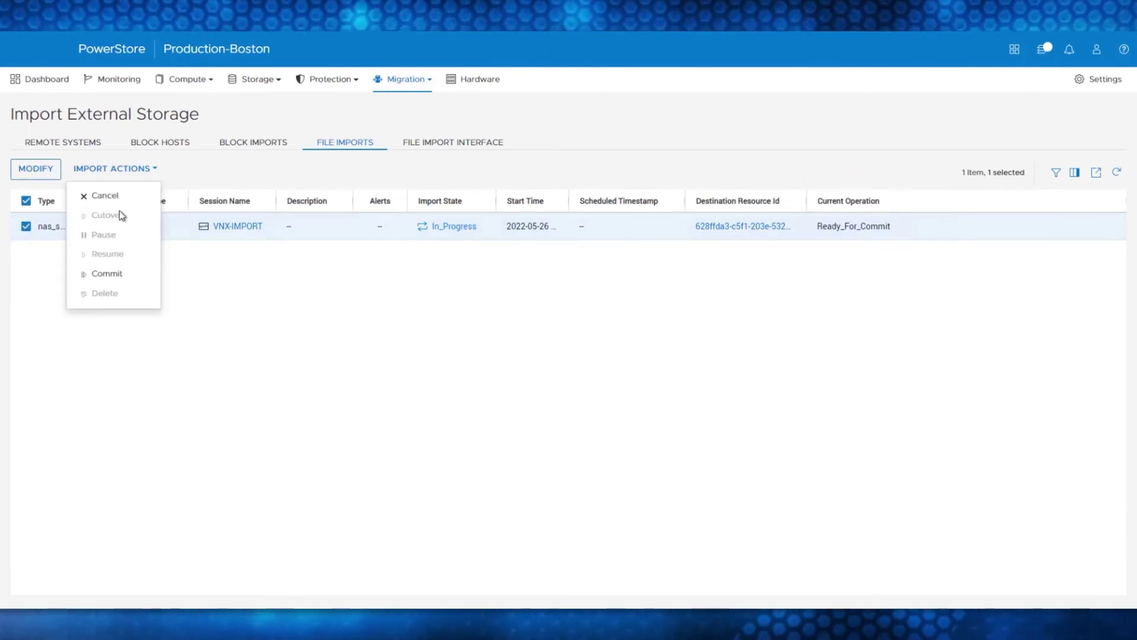
click(124, 276)
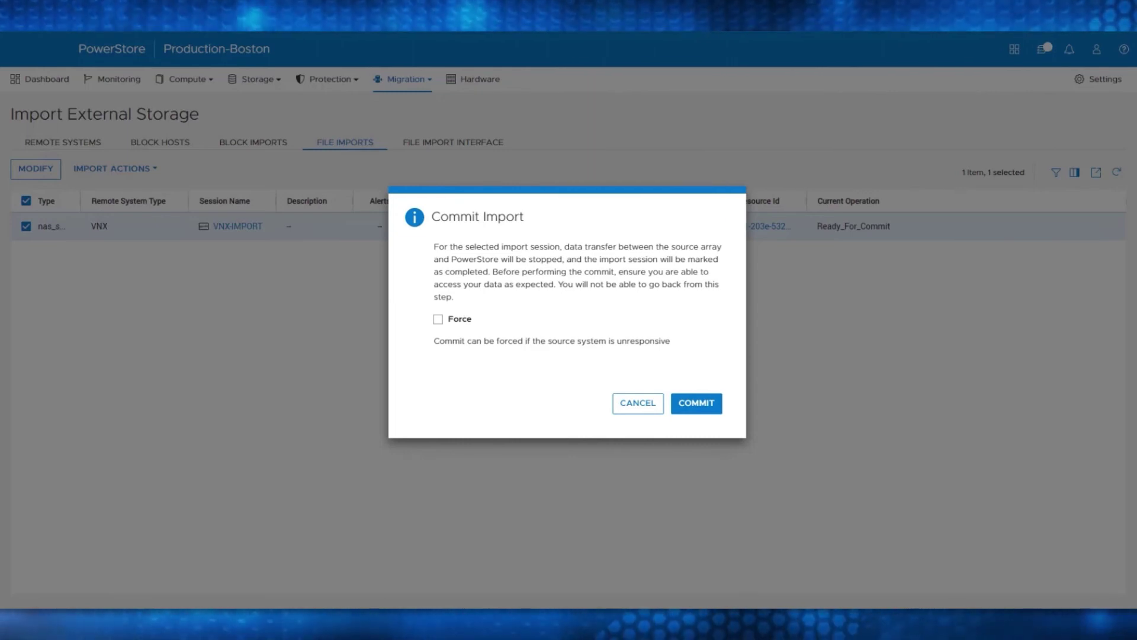
click(697, 405)
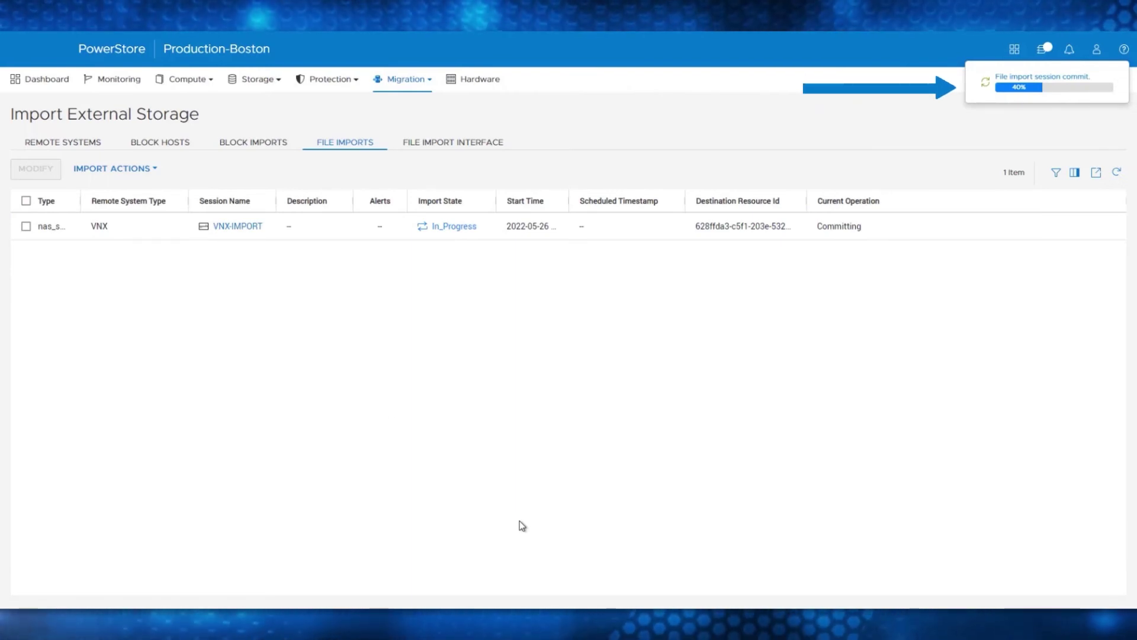
Check commit progress in Jobs, then confirm VNX-IMPORT reads Completed under File Imports
click(108, 83)
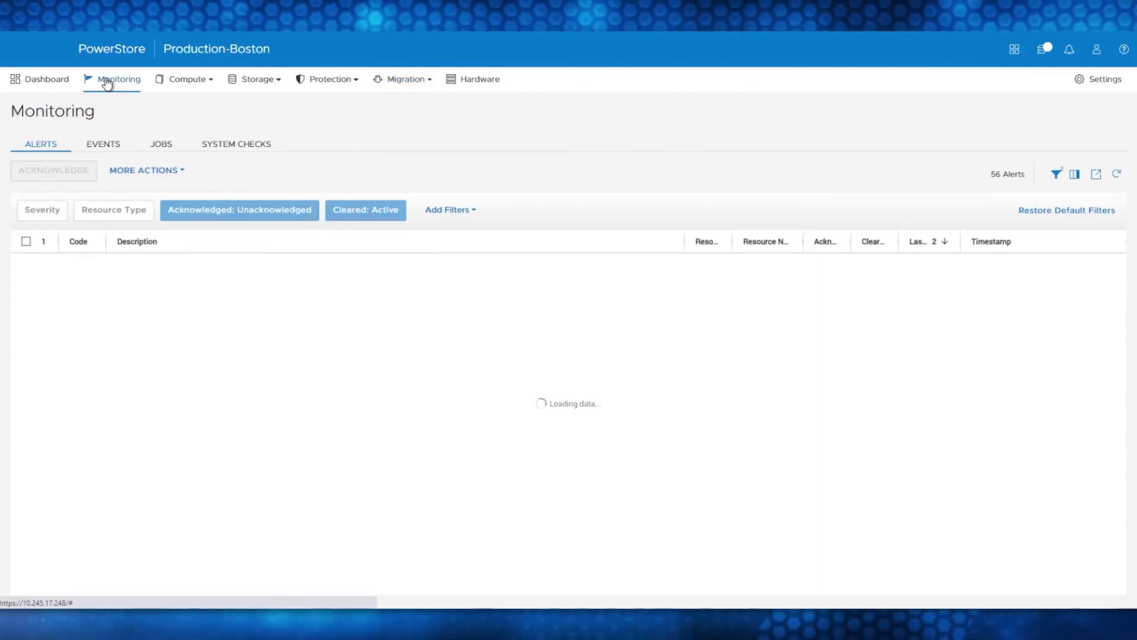
click(161, 144)
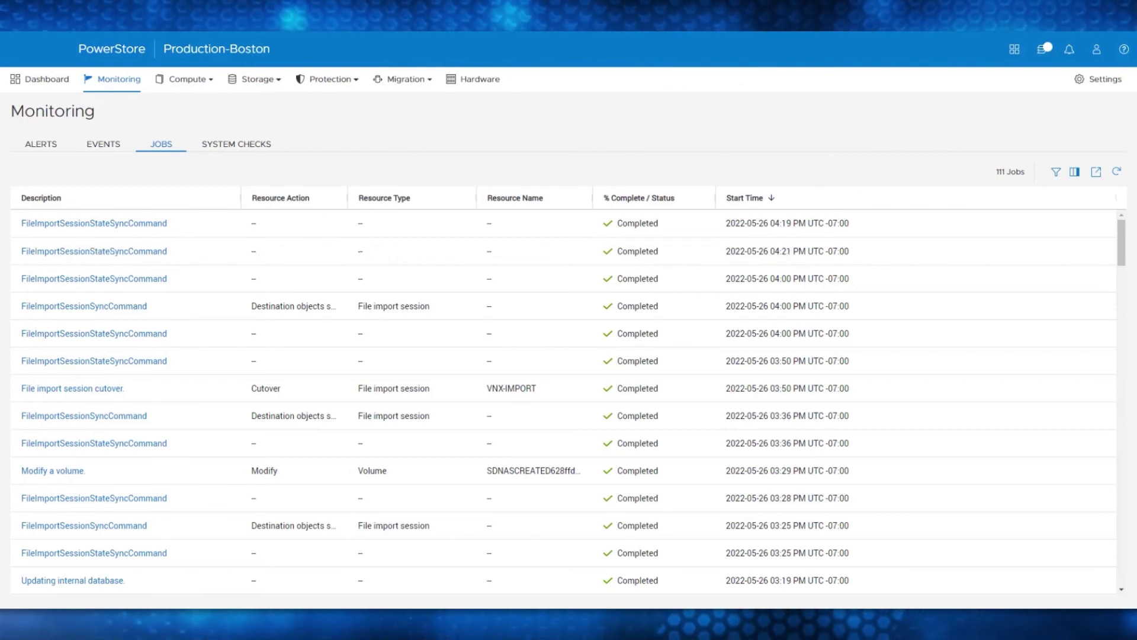
click(405, 80)
click(409, 135)
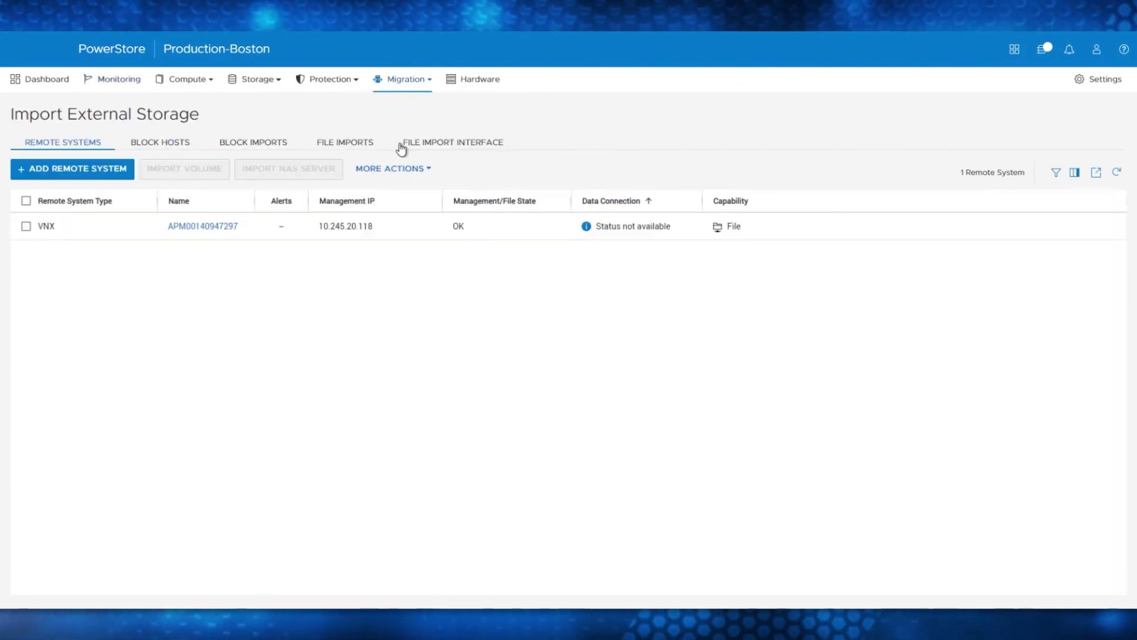
click(346, 143)
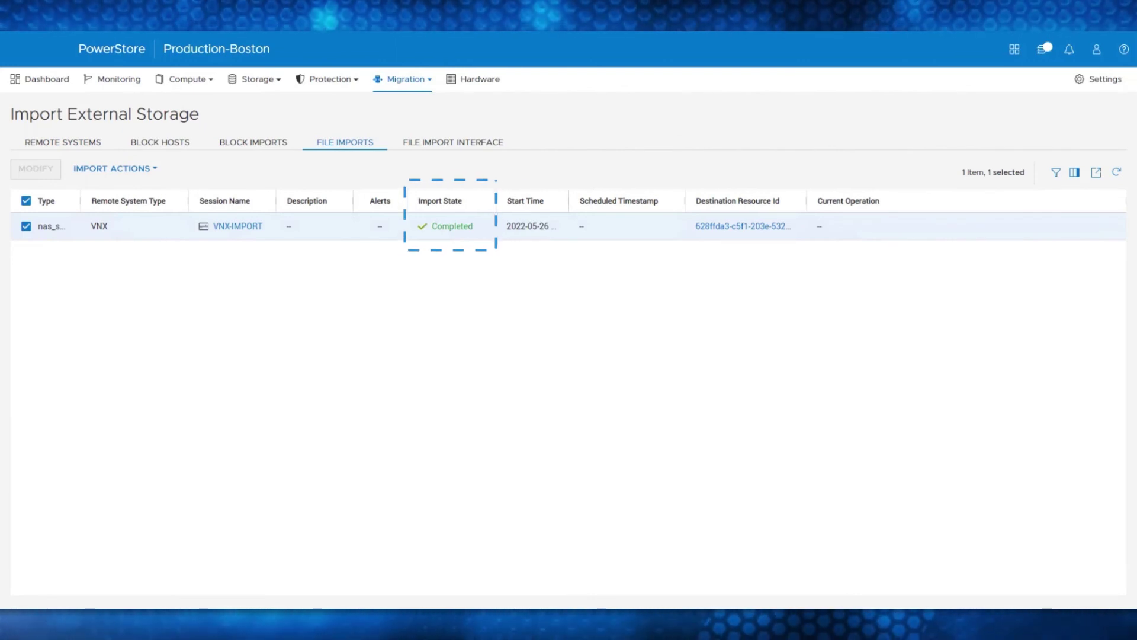
Select NAS server VDM1 and view its imported fs1 file system, 17.2 GB of 100.0 GB used
click(253, 81)
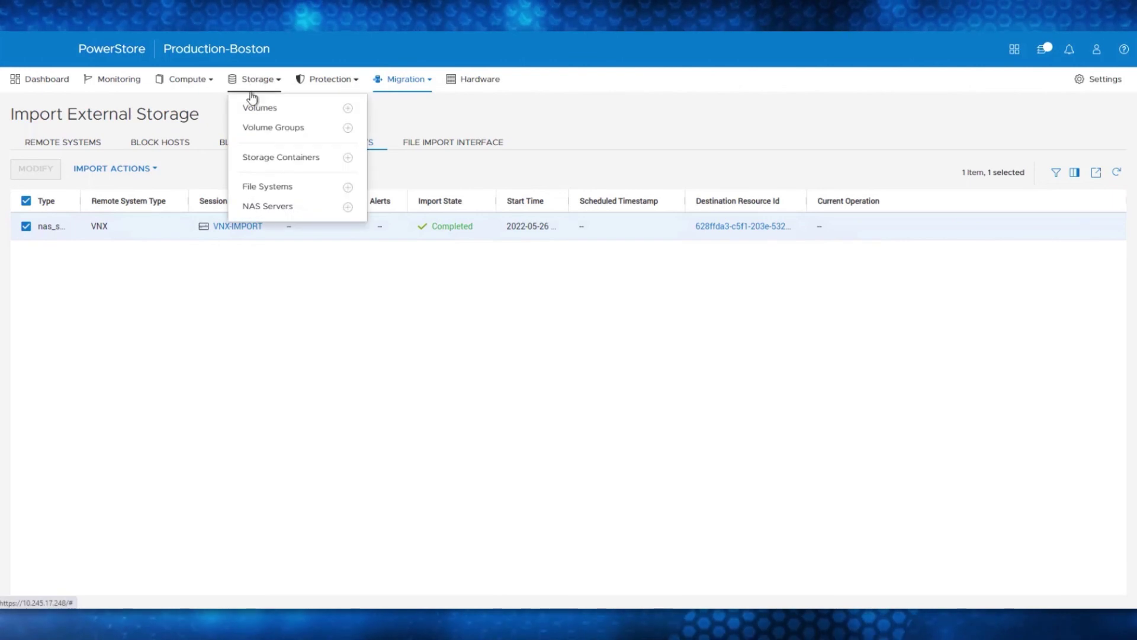
click(270, 207)
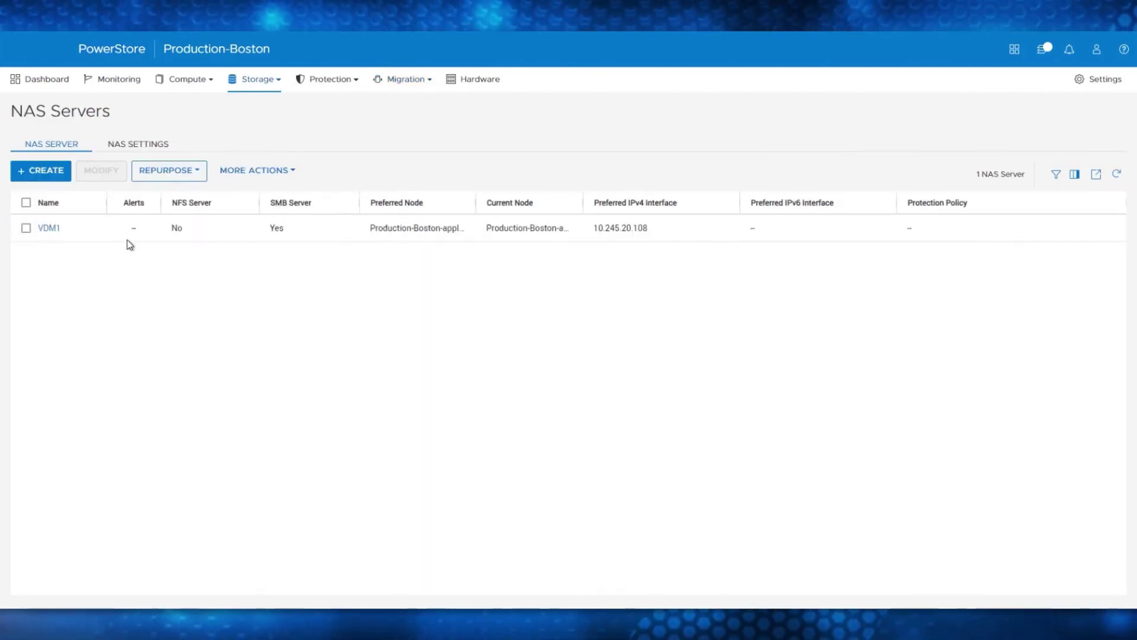
click(26, 227)
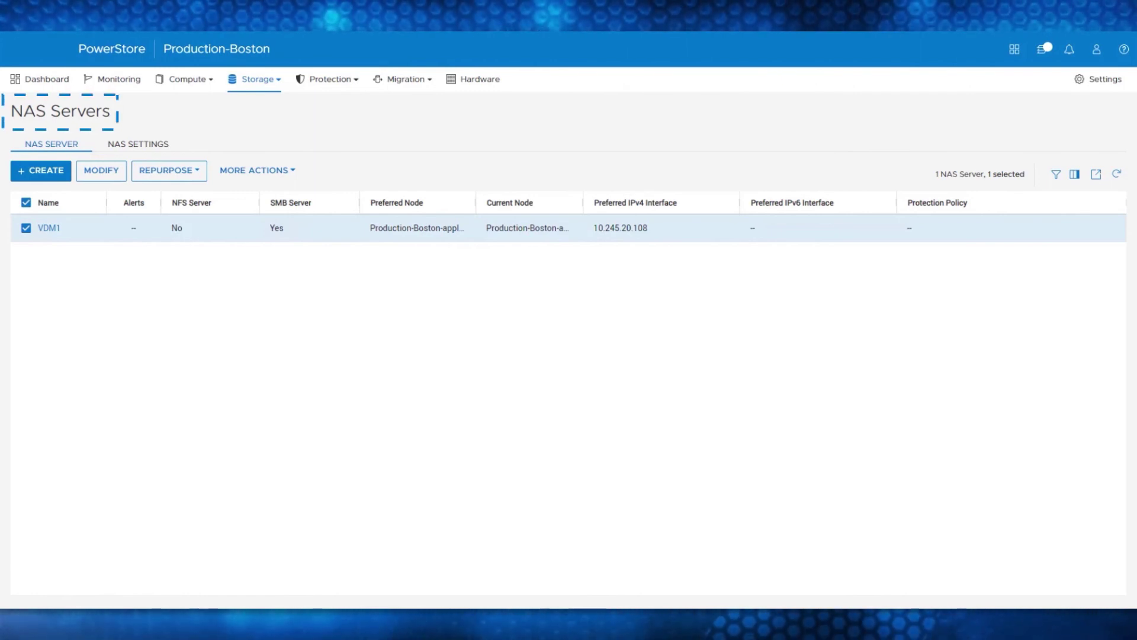
click(255, 79)
click(261, 187)
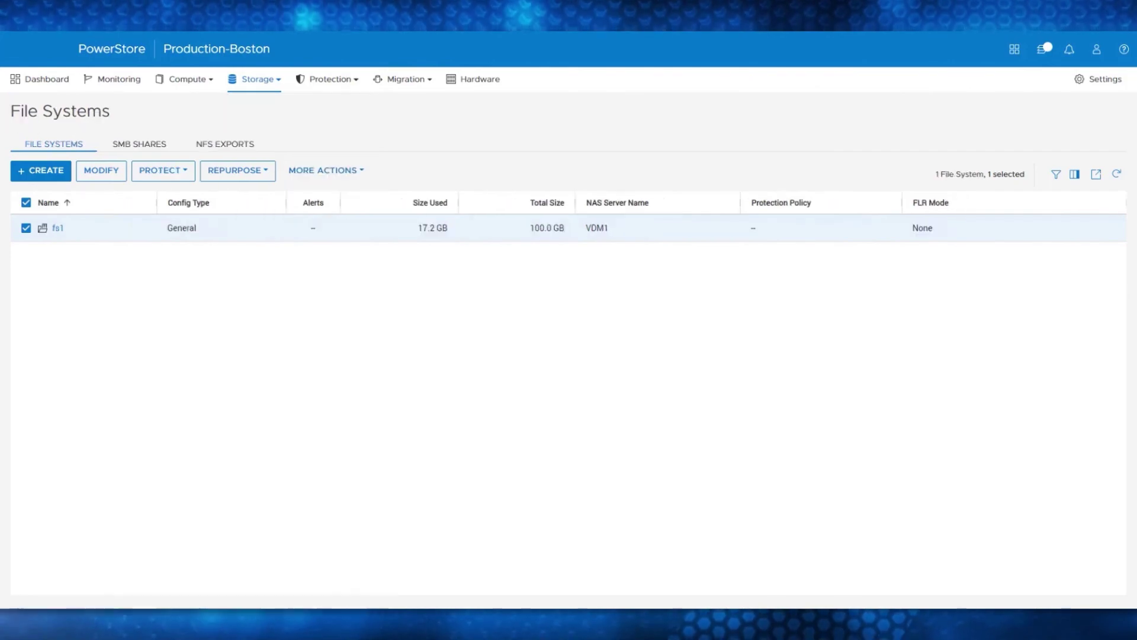